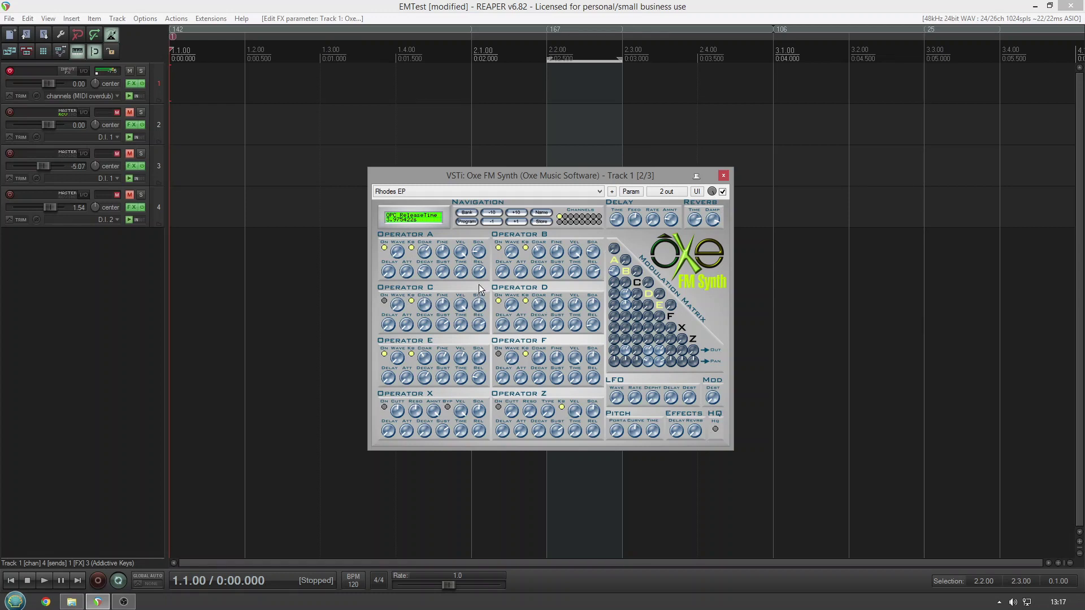
Lengthen operator D's release time and adjust the attack times of operators D and C in the Rhodes EP preset
left_click_drag(591, 323, 600, 300)
left_click(592, 355)
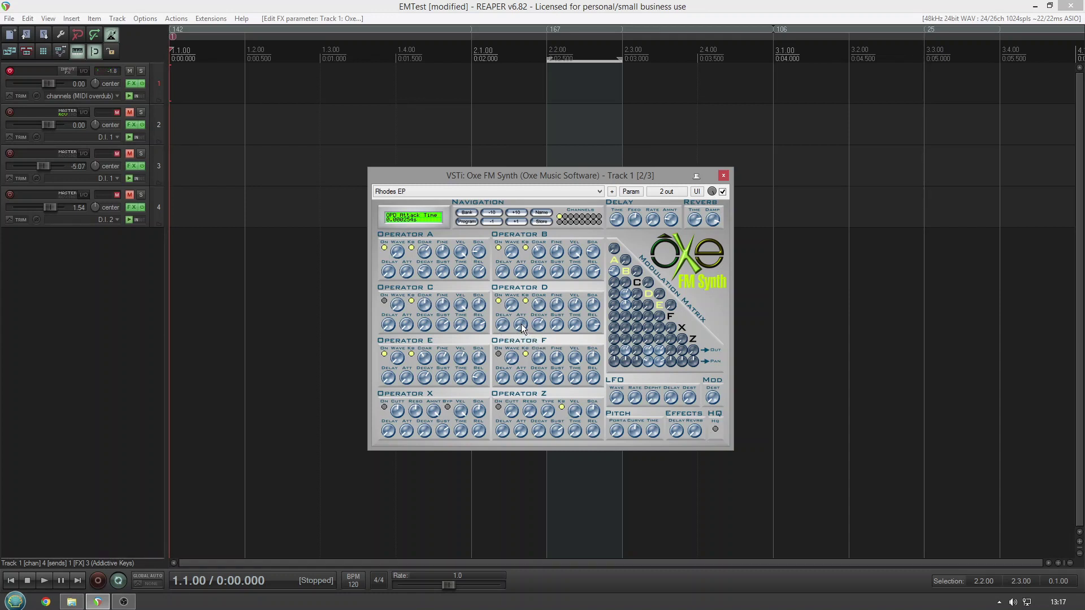
left_click_drag(521, 324, 522, 314)
mouse_move(407, 323)
left_mouse_down()
mouse_move(412, 301)
mouse_move(409, 331)
left_mouse_up()
scroll(676, 419, "up", 1)
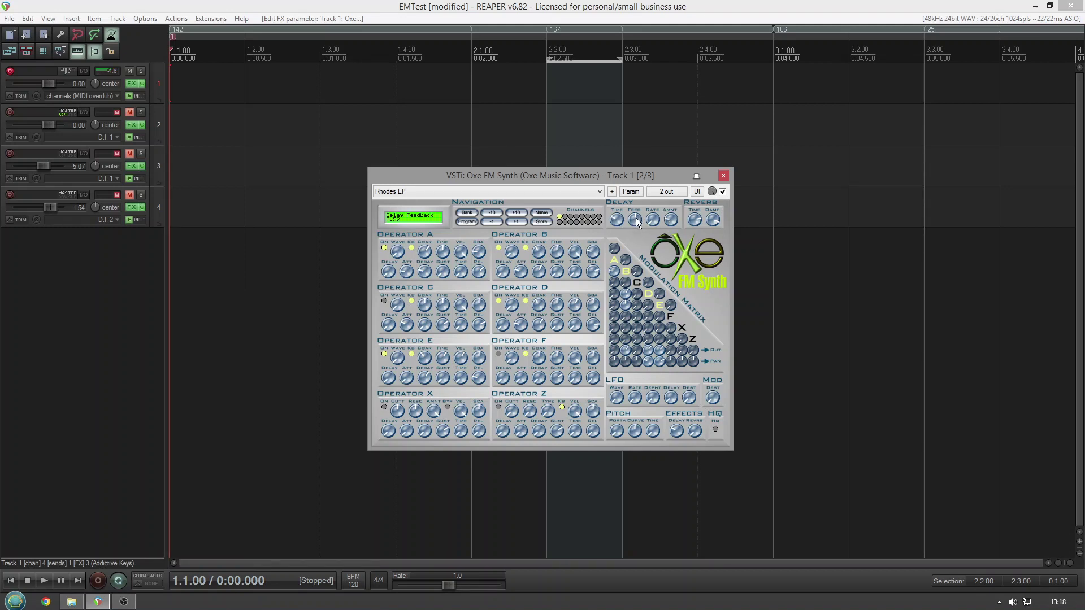
Set the delay feedback of the Rhodes EP preset to 0.72
left_click_drag(635, 219, 636, 213)
scroll(634, 222, "down", 2)
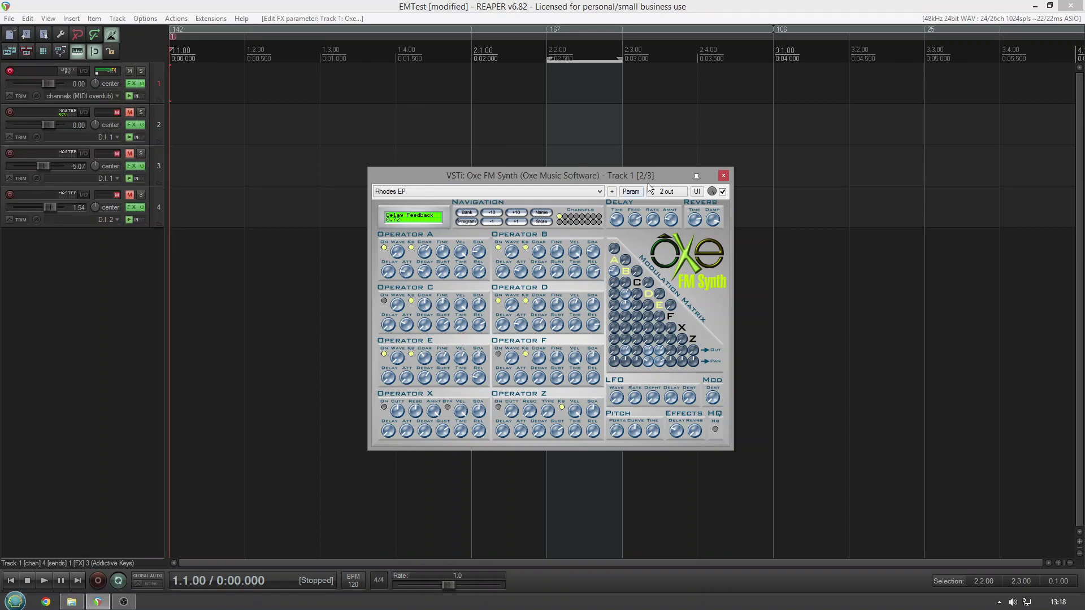
mouse_move(674, 435)
mouse_move(697, 219)
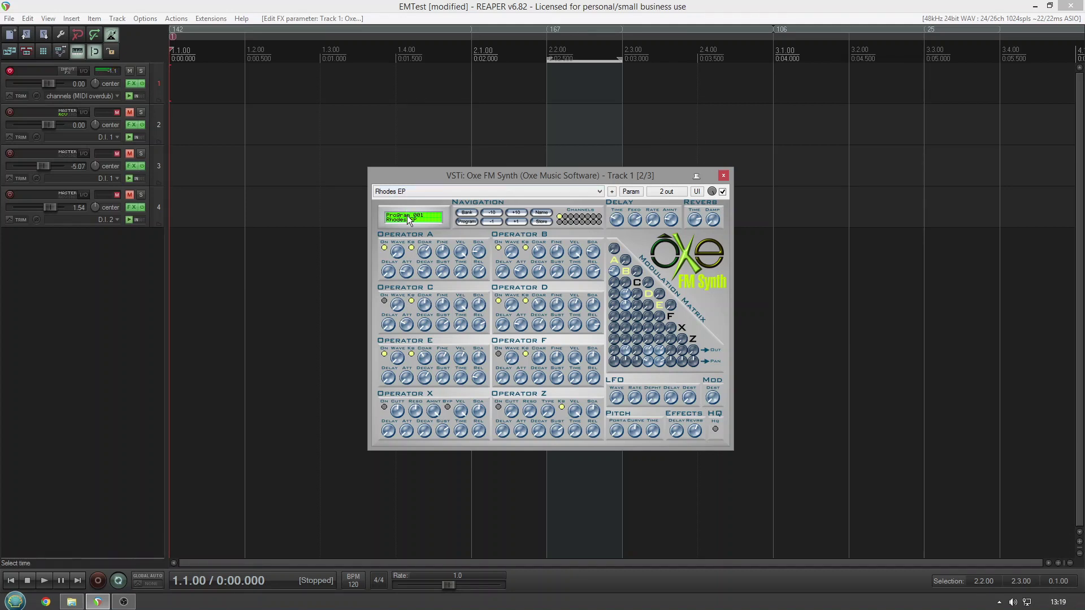
Load the Wurlitzer EP preset and lengthen the release times of operators D, B, A and F
left_click(409, 191)
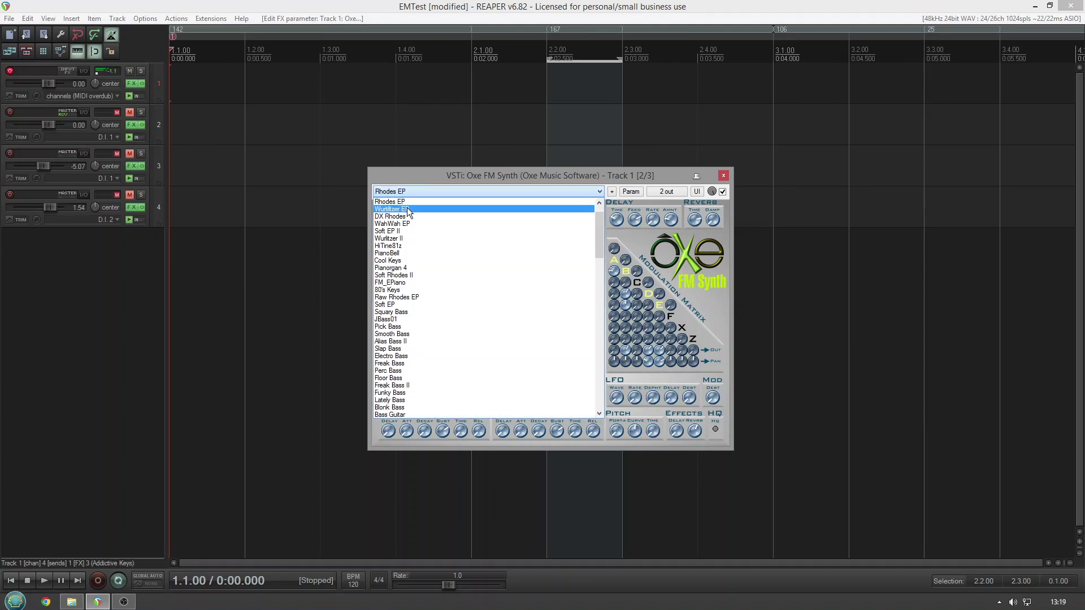
left_click(407, 208)
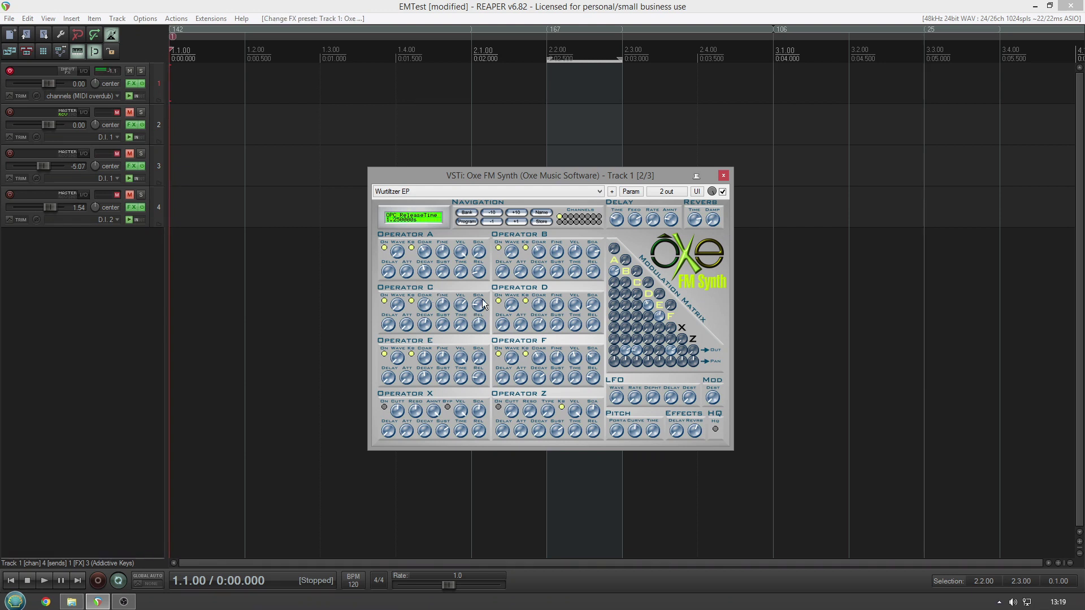
mouse_move(601, 323)
left_mouse_down()
mouse_move(587, 333)
mouse_move(597, 317)
left_mouse_up()
left_click_drag(591, 276, 602, 240)
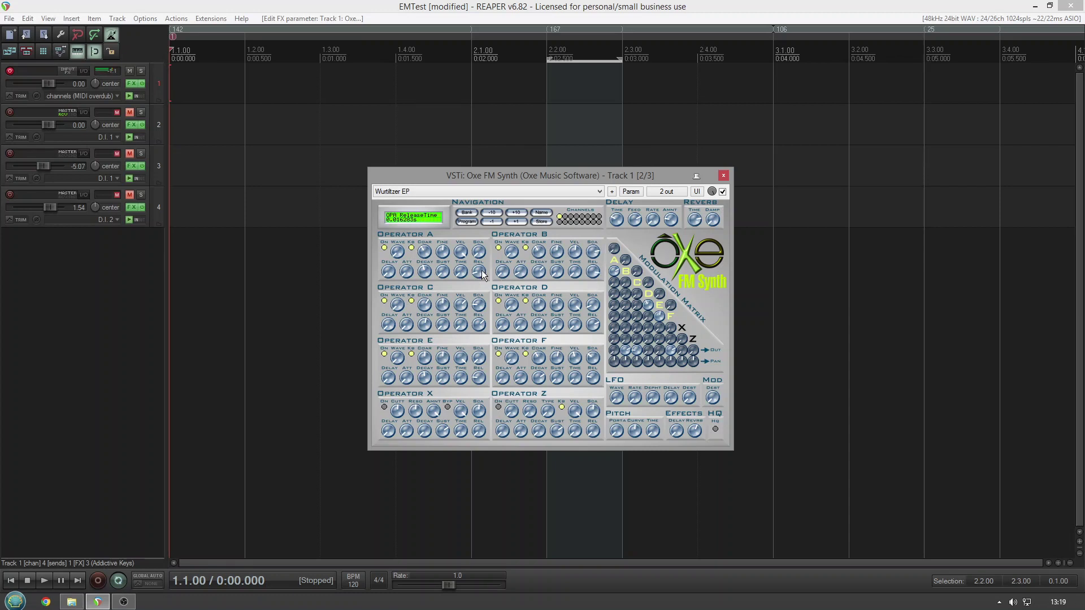
left_click_drag(484, 275, 488, 240)
left_click_drag(595, 380, 598, 372)
Load the DX Rhodes preset
left_click(542, 221)
left_click(561, 219)
left_click(495, 195)
left_click(482, 211)
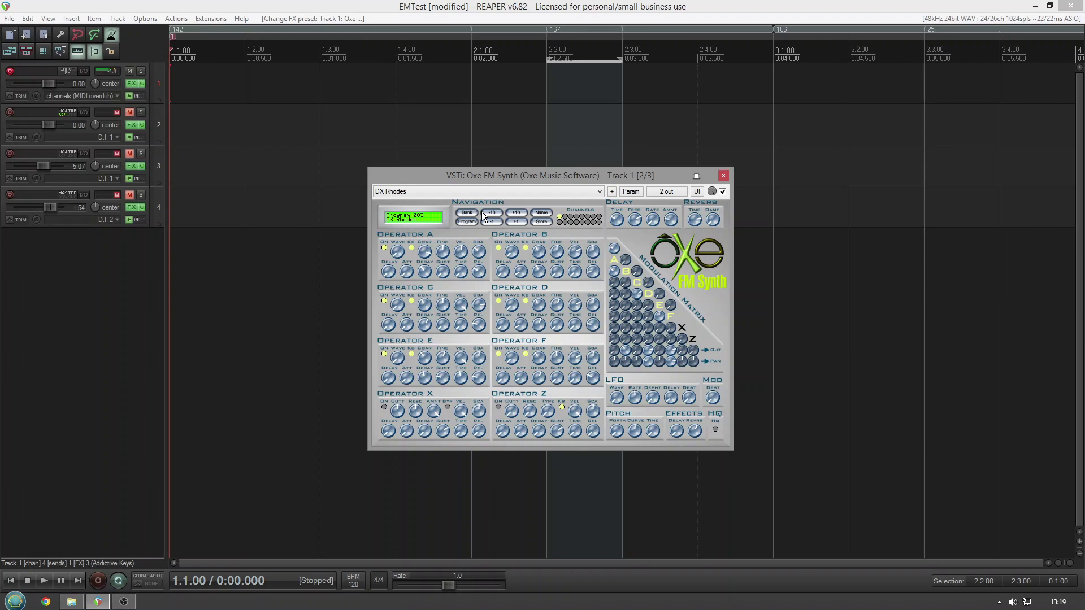
Load the WahWah EP preset from the built-in programs and adjust its LFO delay
left_click(482, 212)
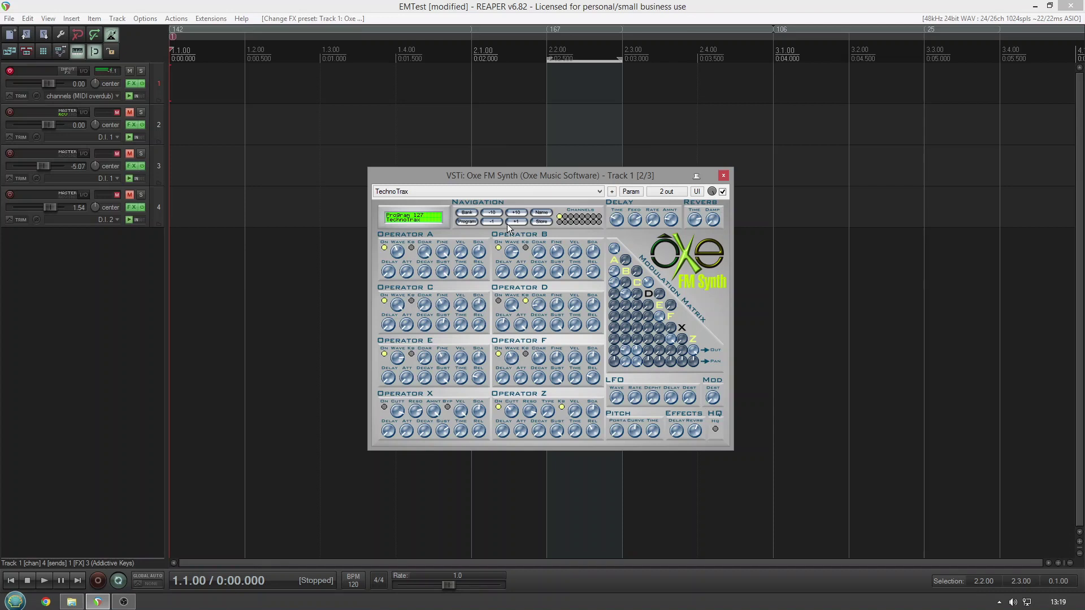
left_click(541, 191)
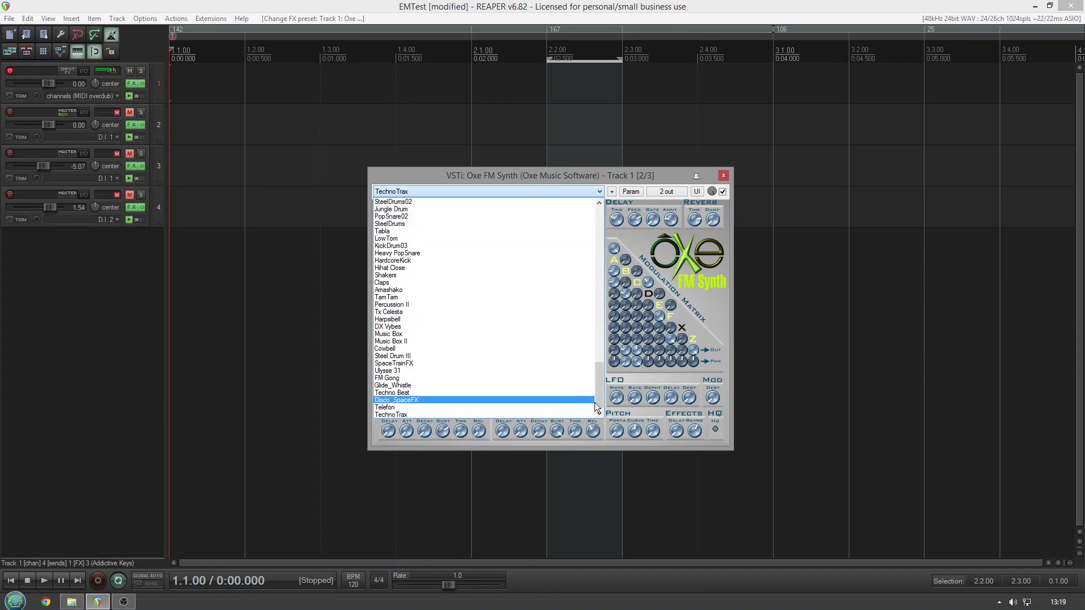
left_click_drag(604, 391, 616, 204)
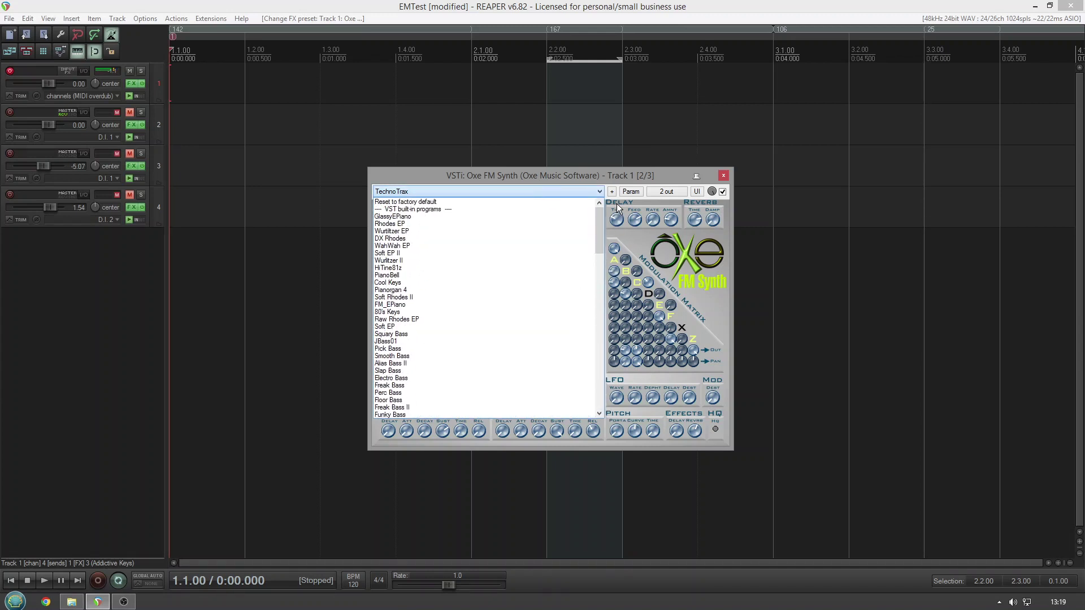
left_click(438, 246)
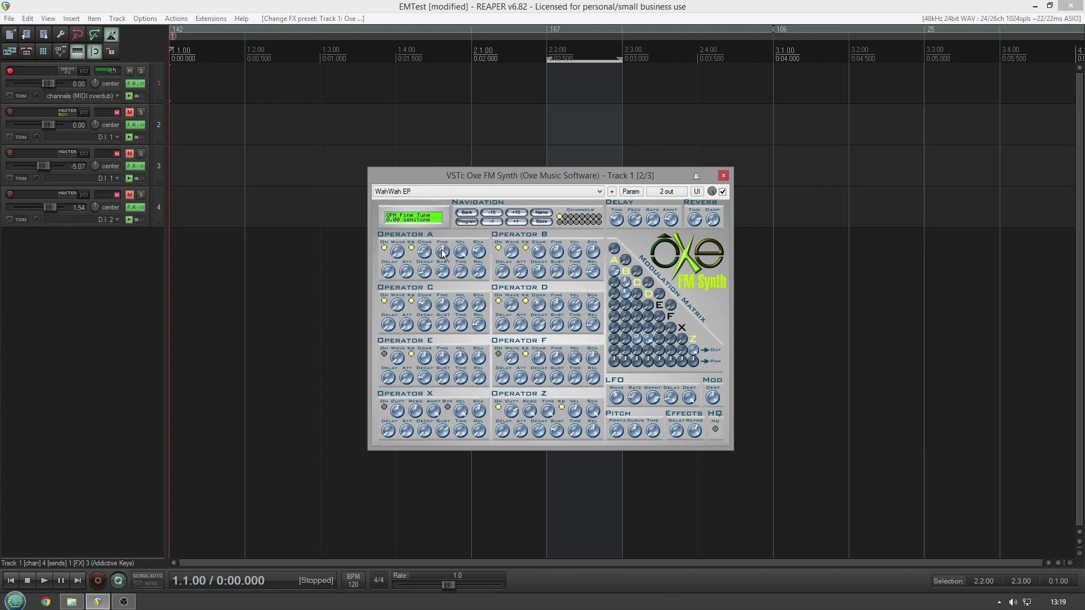
left_click(667, 401)
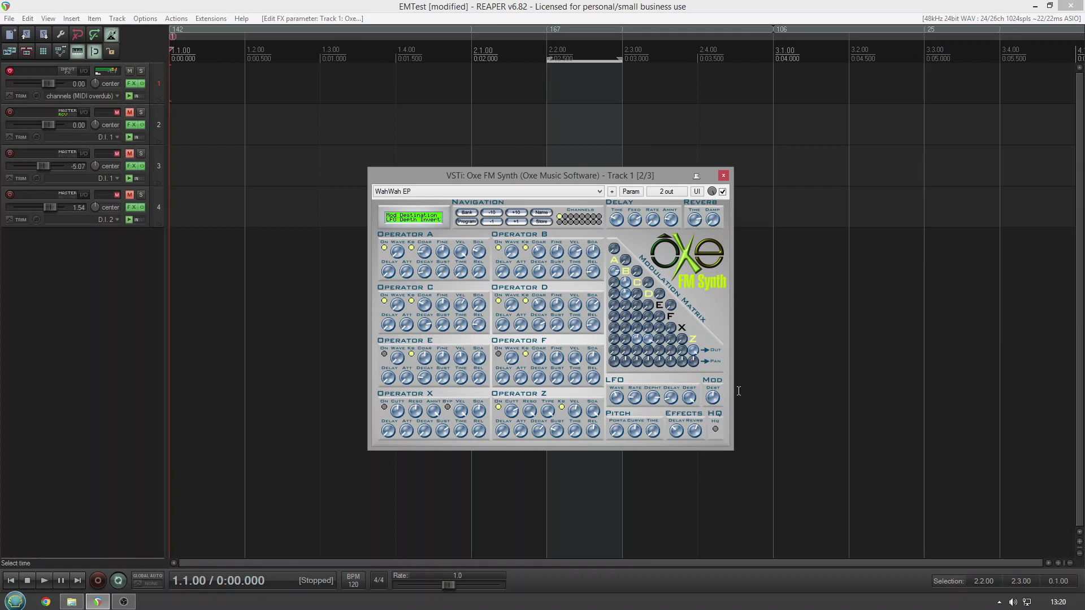
Load the Cool Keys preset and change its modulation destination
left_click(557, 191)
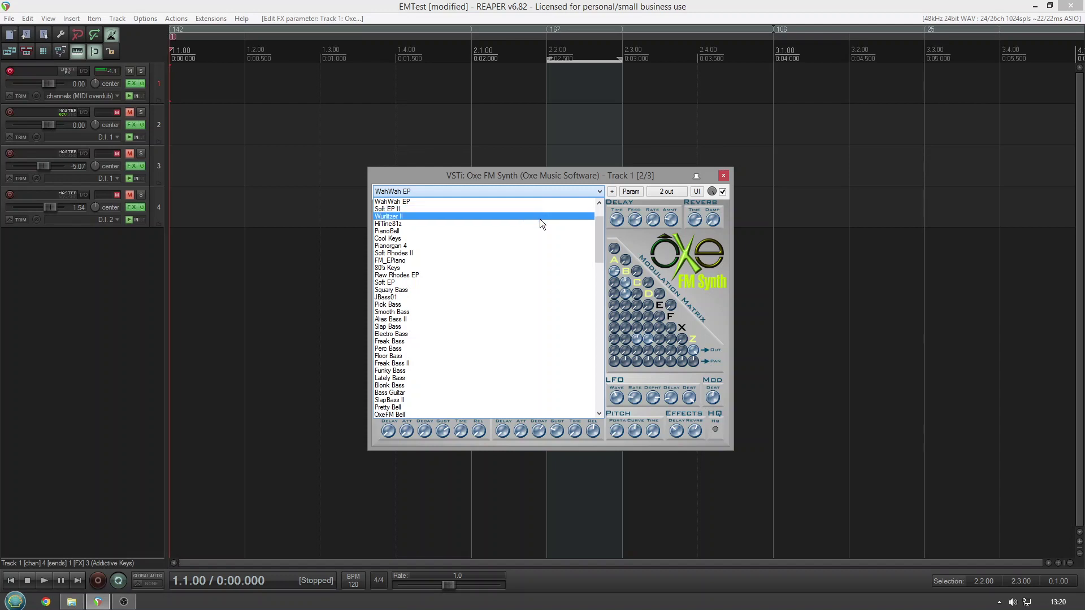
left_click(541, 238)
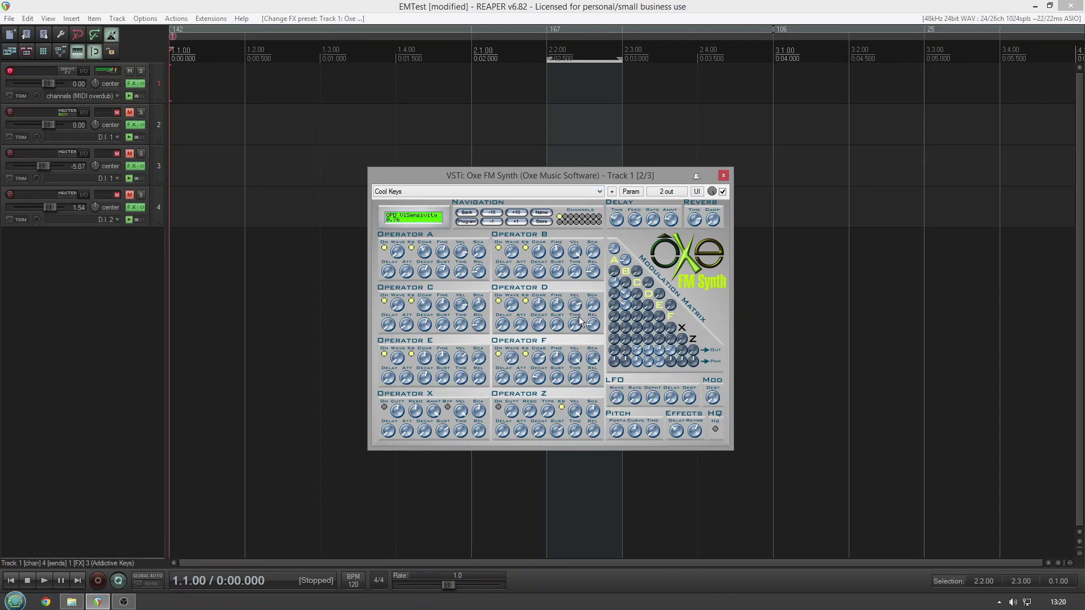
left_click_drag(715, 401, 716, 387)
Load the Pianorgan 4 preset followed by GlassyEPiano, and lower GlassyEPiano's delay effect level
left_click(515, 192)
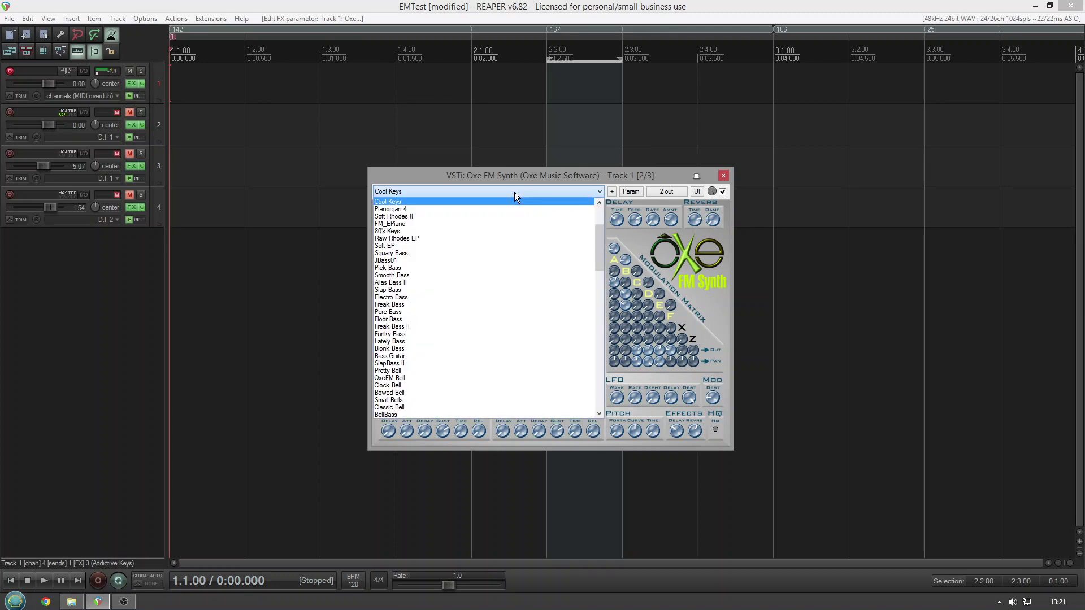
left_click(504, 212)
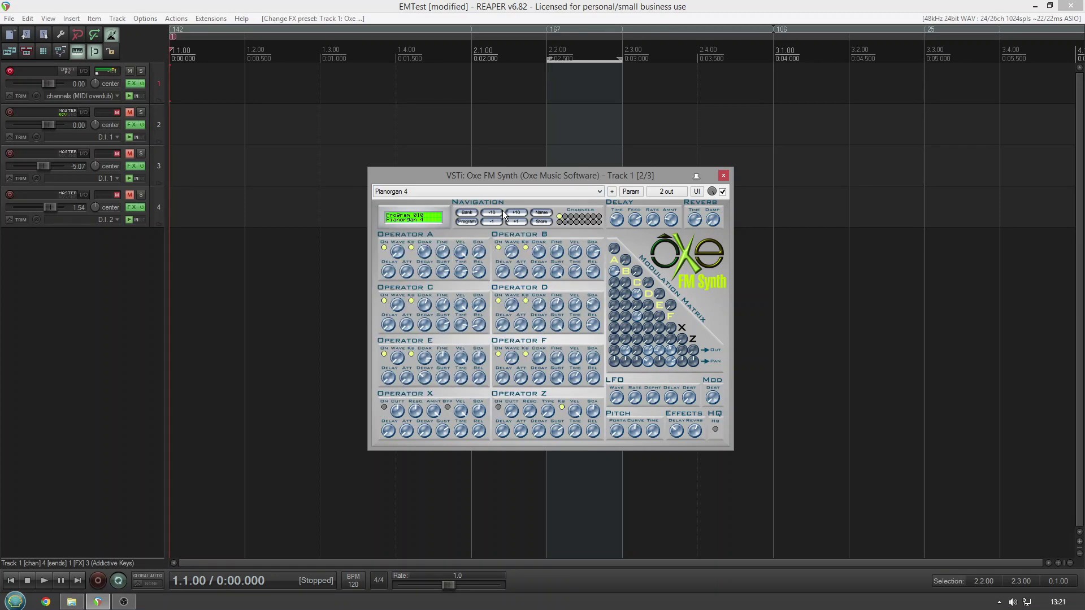
left_click(503, 210)
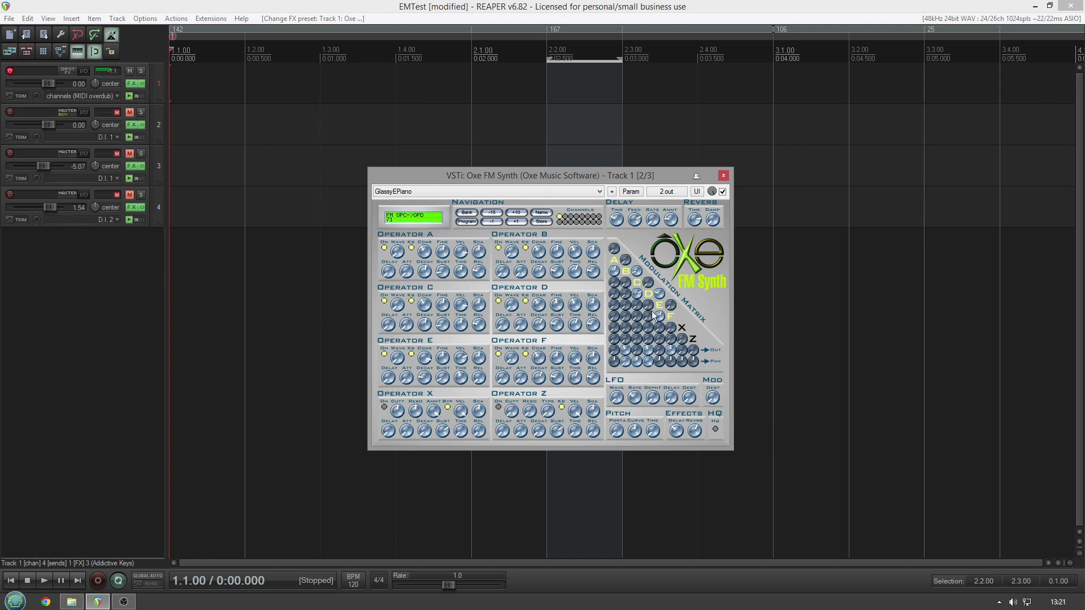
mouse_move(676, 431)
left_click_drag(674, 428, 674, 434)
Load the Squary Bass preset and lower its delay effect level
left_click(563, 191)
left_click(563, 191)
left_click(563, 191)
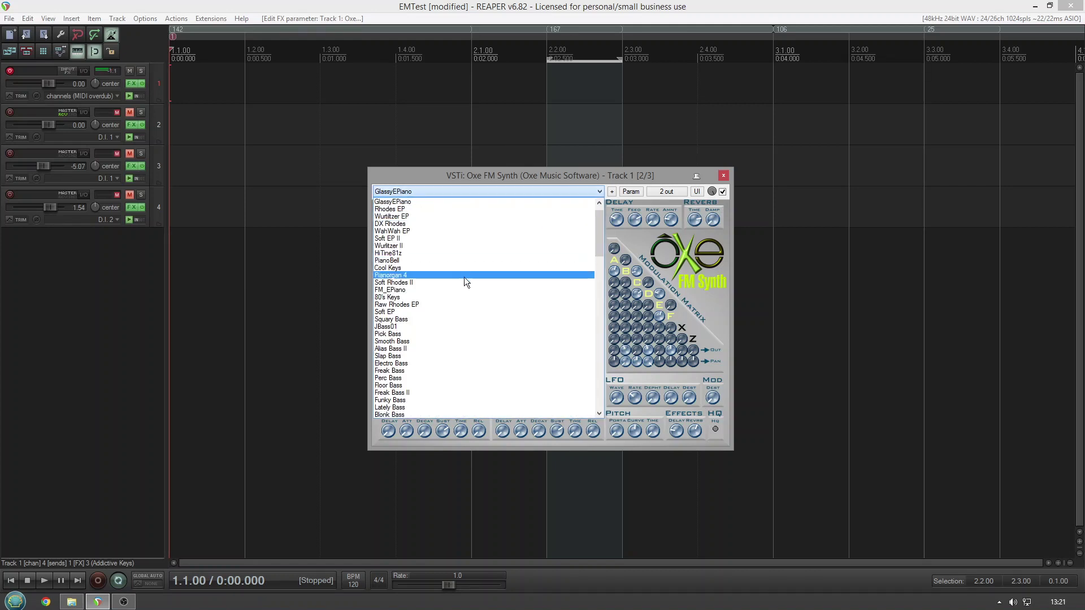
left_click(445, 320)
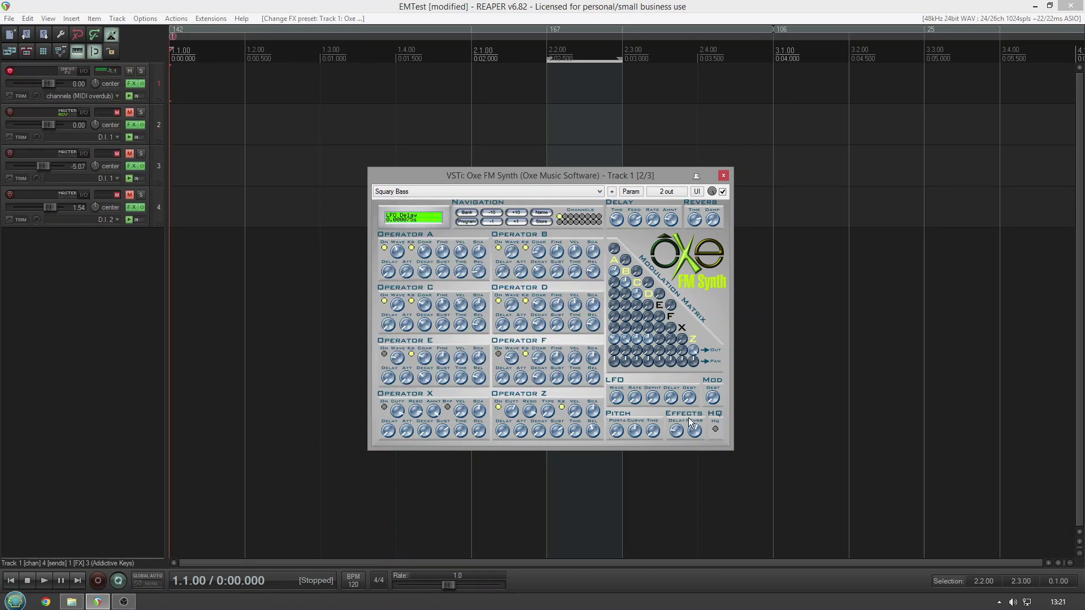
left_click_drag(678, 431, 674, 467)
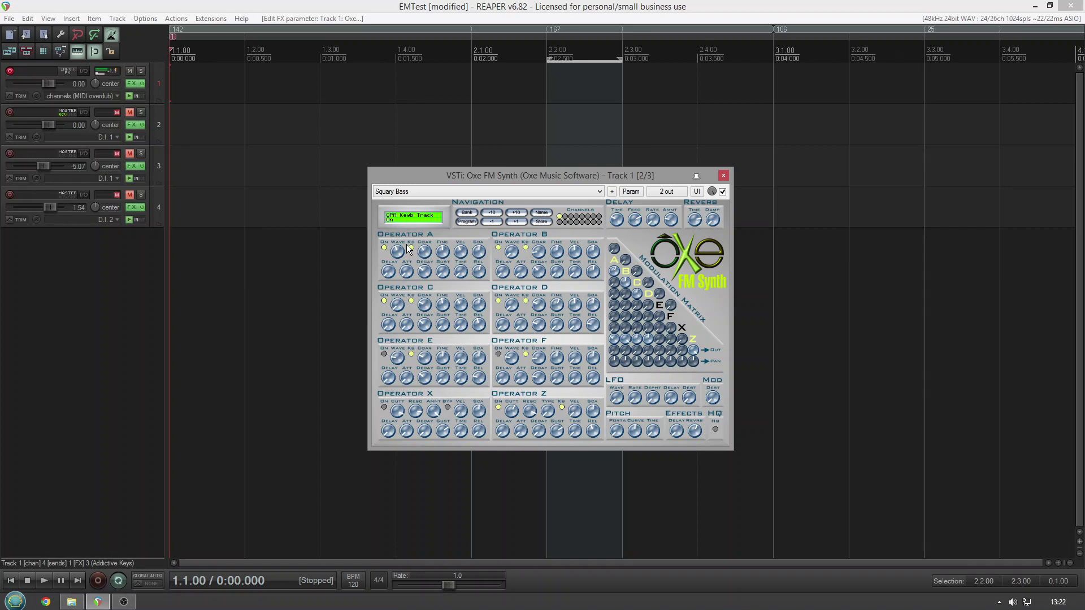
Audition the bass presets JBass01, Pick Bass, Alias Bass II and Lately Bass one after another
left_click(426, 191)
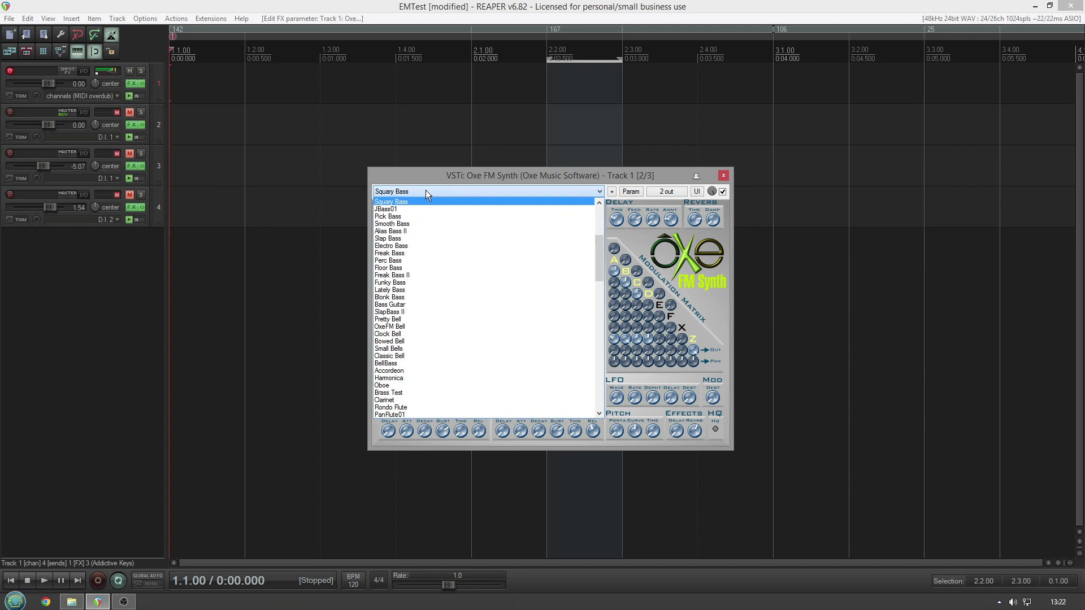
left_click(412, 210)
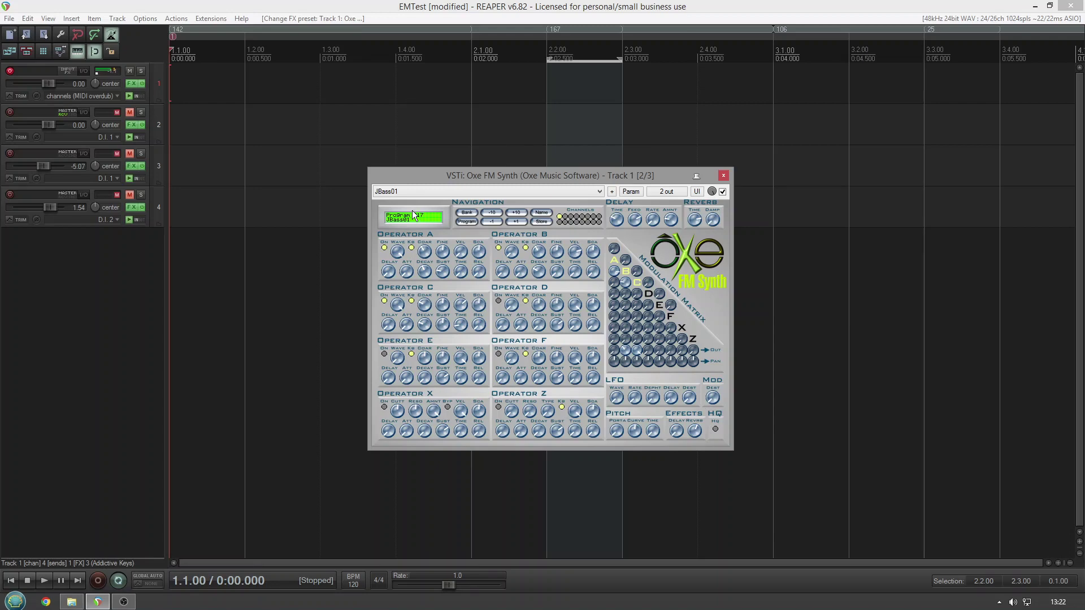
left_click(425, 190)
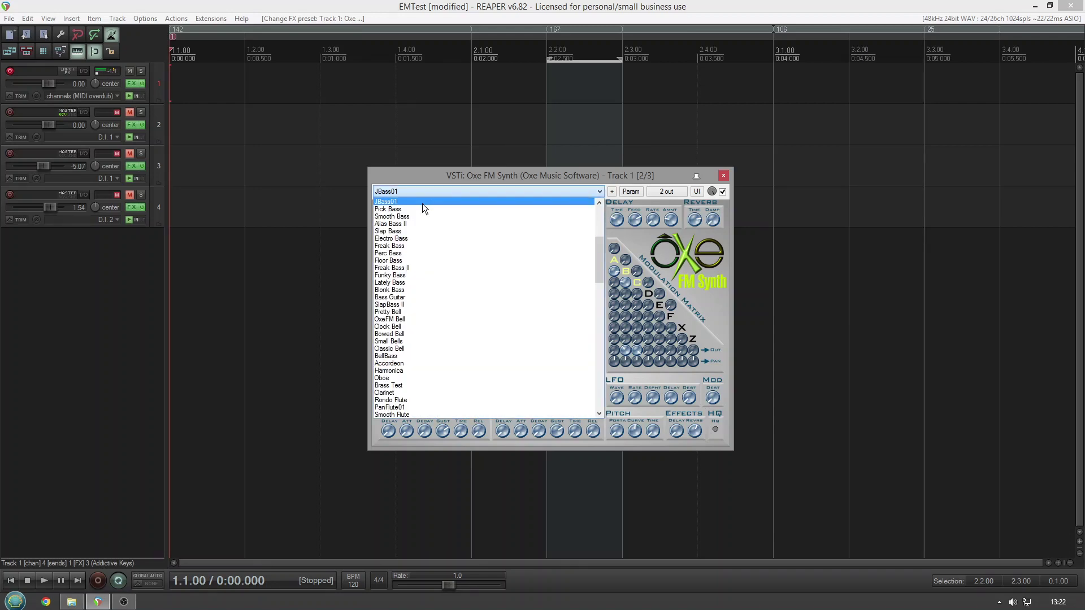
left_click(415, 209)
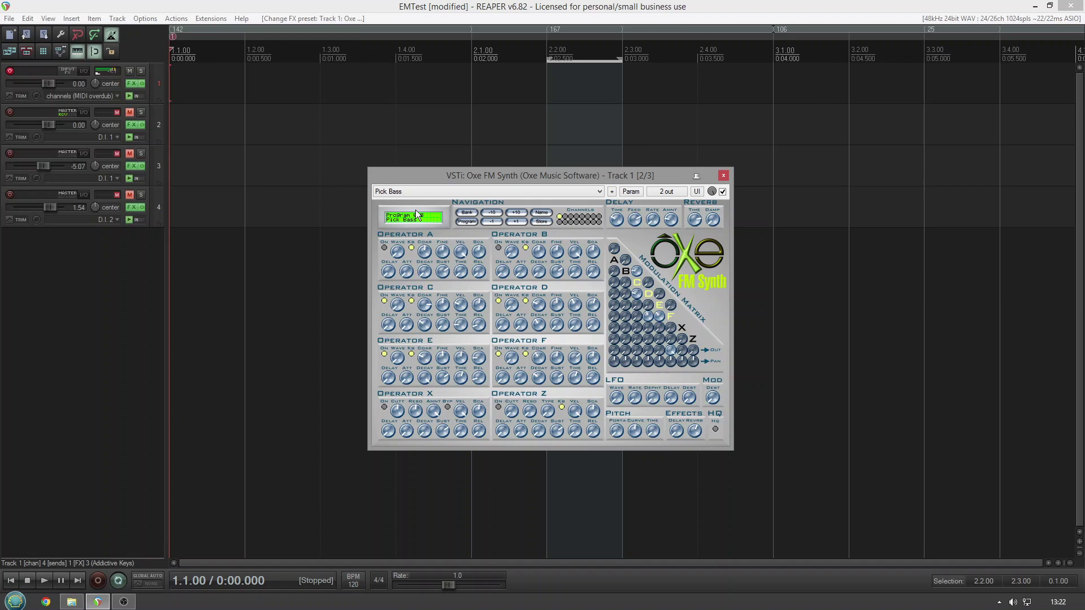
left_click(418, 192)
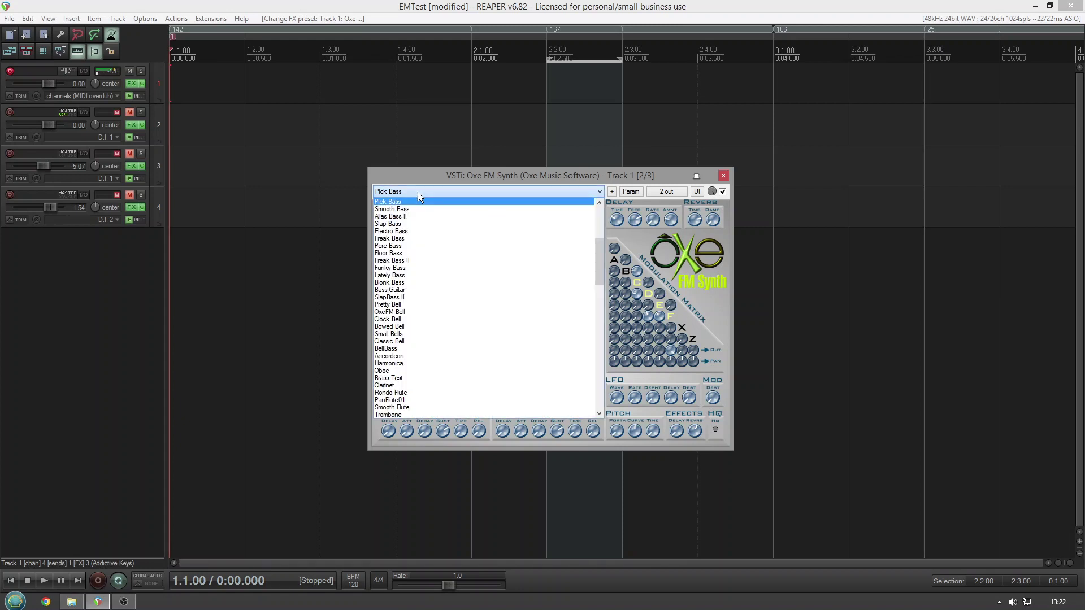
left_click(414, 216)
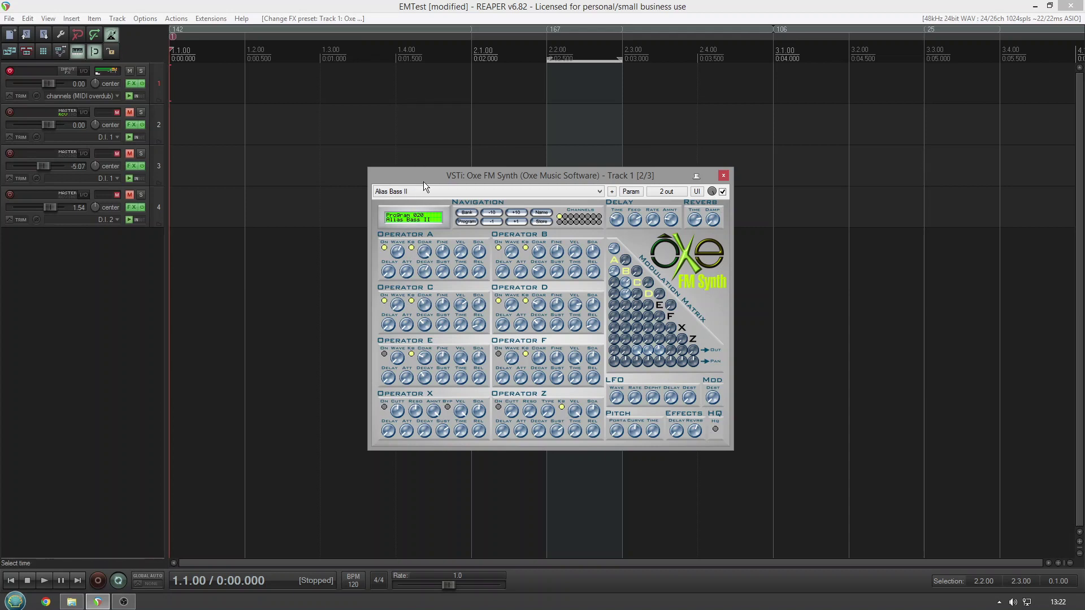
left_click(425, 189)
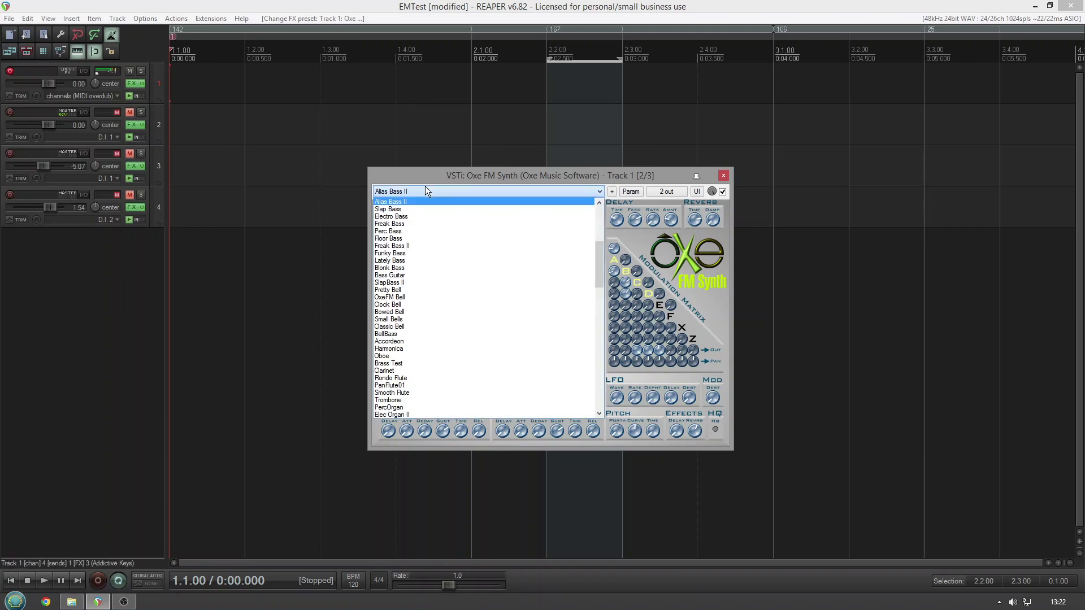
left_click(409, 262)
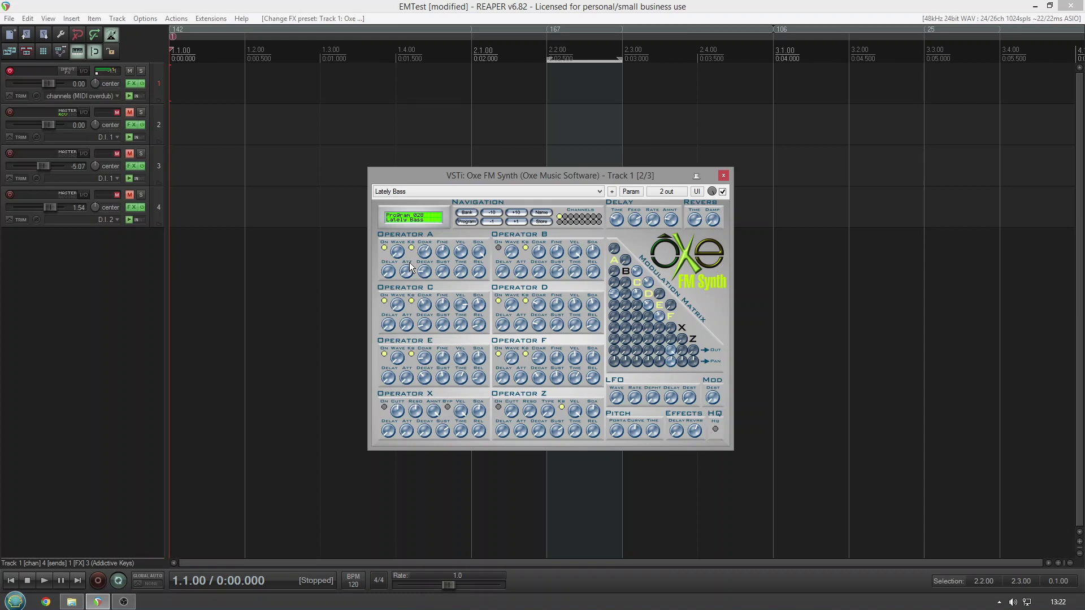
Load the Pretty Bell preset and set operator C's release time to about 2.96 s
left_click(422, 191)
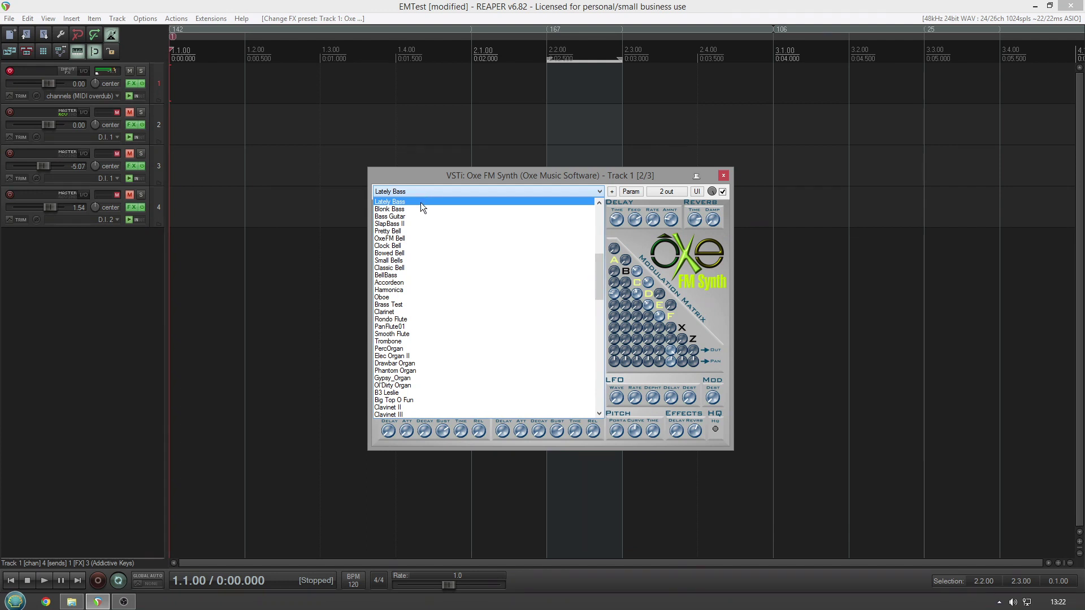
left_click(417, 230)
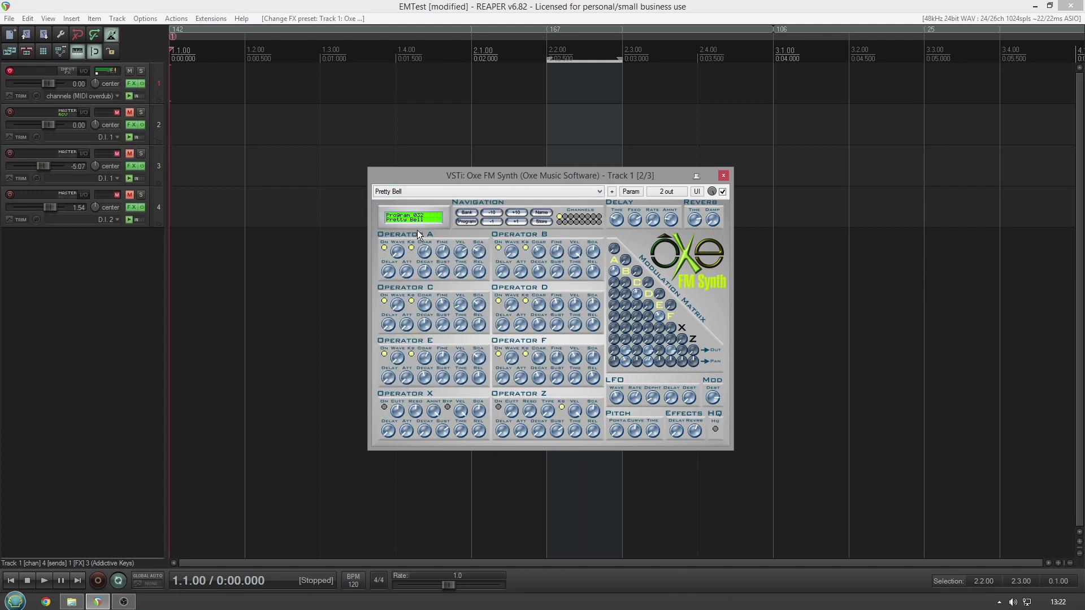
left_click(484, 271)
mouse_move(472, 324)
left_click_drag(477, 328, 477, 324)
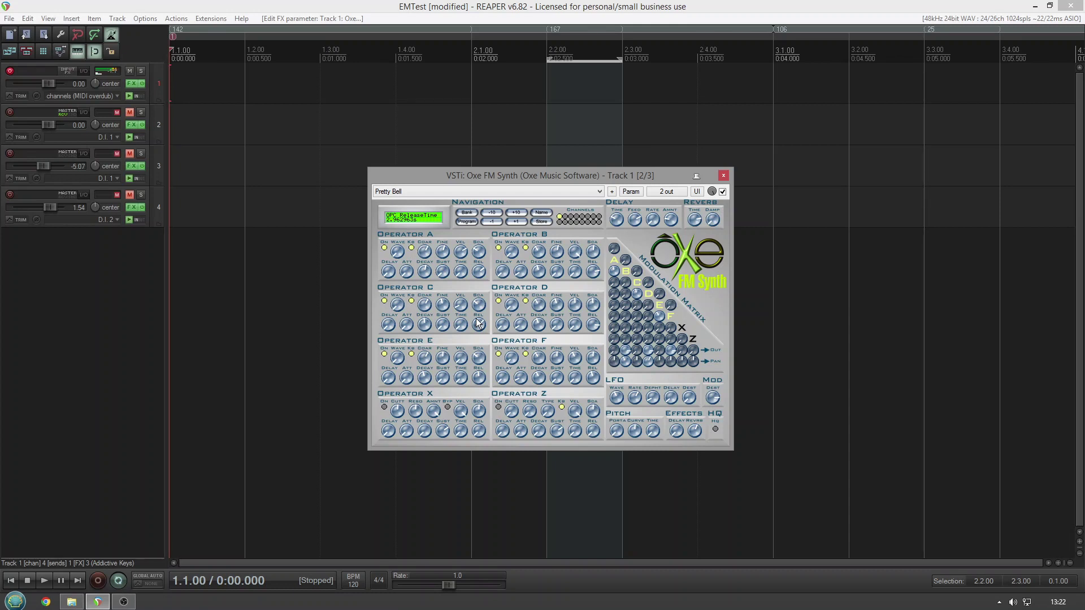
Adjust the delay effect level of the Pretty Bell preset
mouse_move(692, 433)
left_click_drag(677, 415, 677, 429)
mouse_move(628, 223)
Load the OxeFM Bell preset and set its reverb level to 0.00
left_click(438, 191)
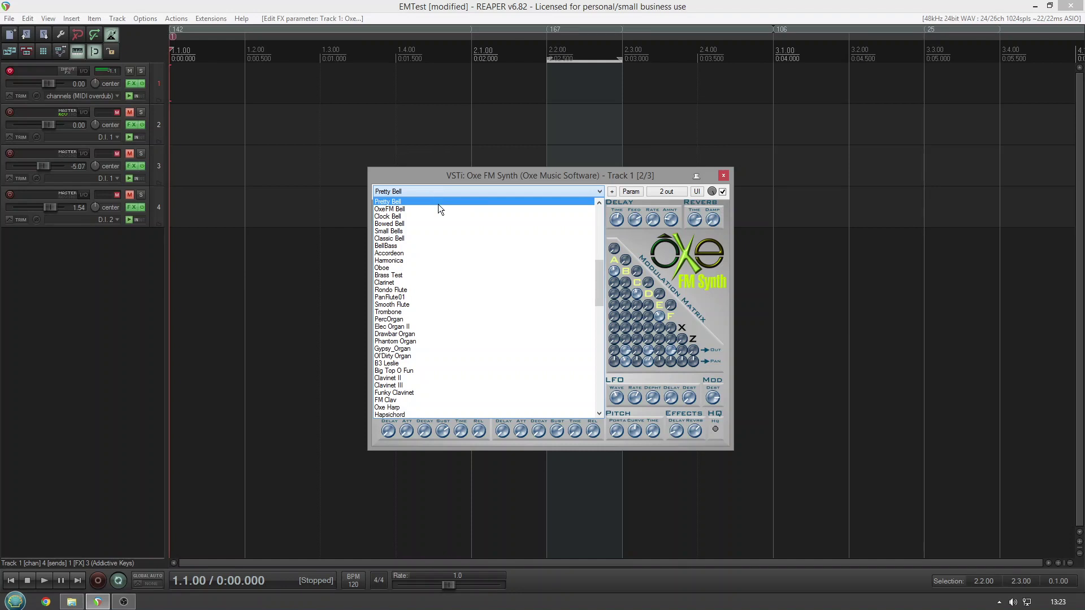
left_click(438, 208)
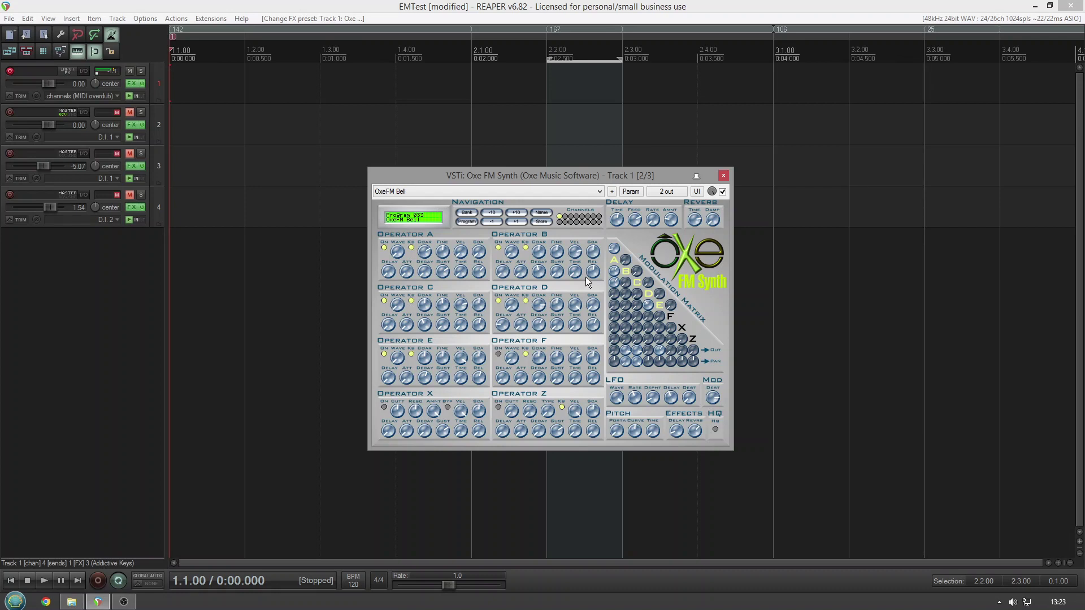
mouse_move(696, 431)
left_click_drag(694, 430, 681, 488)
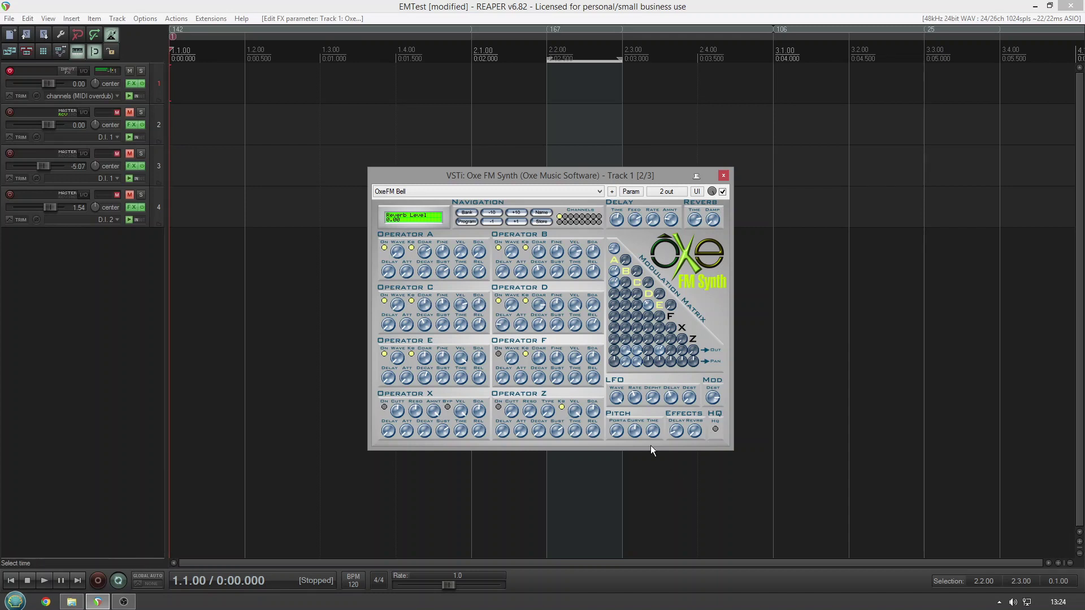
Load the Bowed Bell preset and lower the attack times of operators D and C
left_click(533, 192)
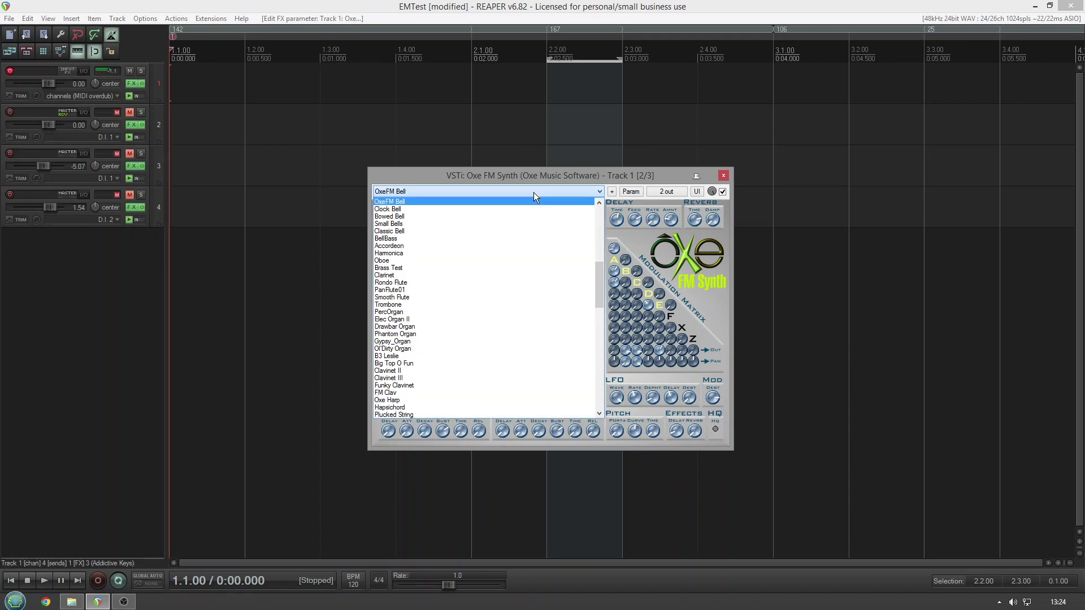
left_click(529, 212)
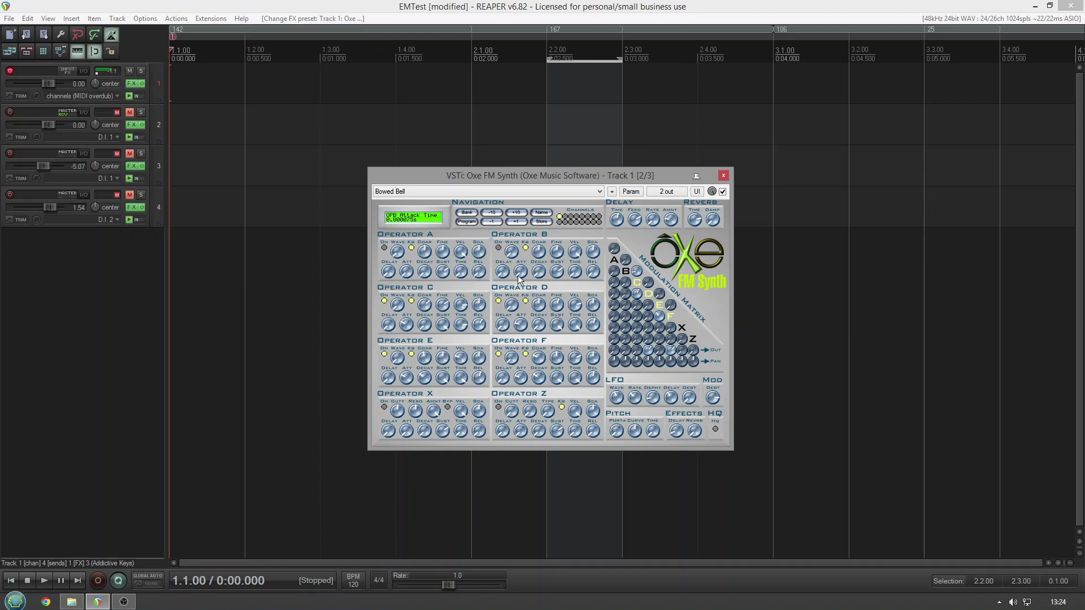
left_click_drag(521, 327, 524, 342)
left_click_drag(410, 329, 416, 367)
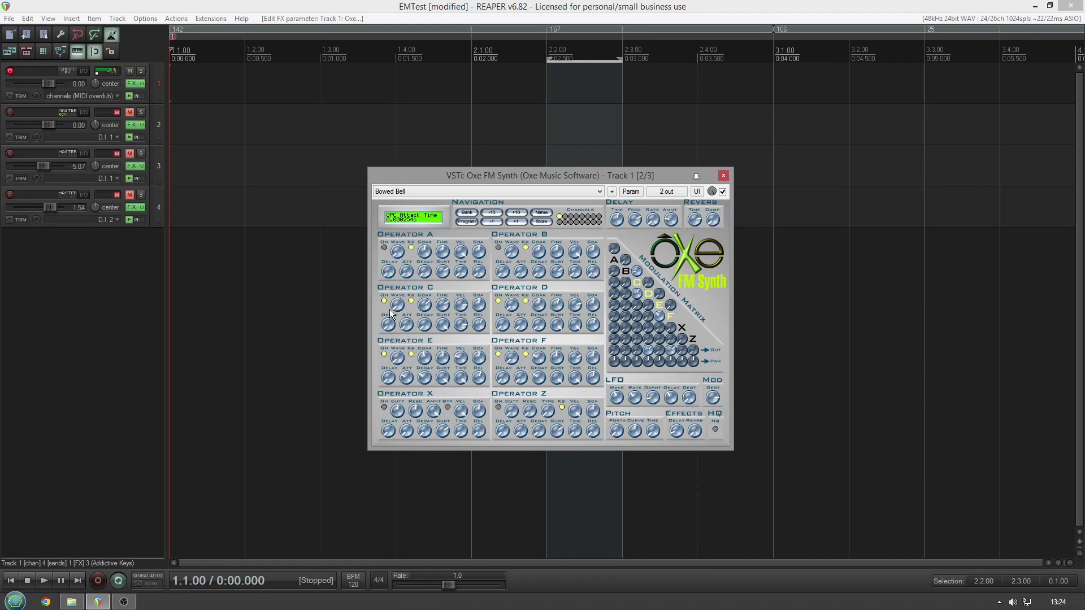
Load the Small Bells preset and raise its reverb effect level
left_click(428, 192)
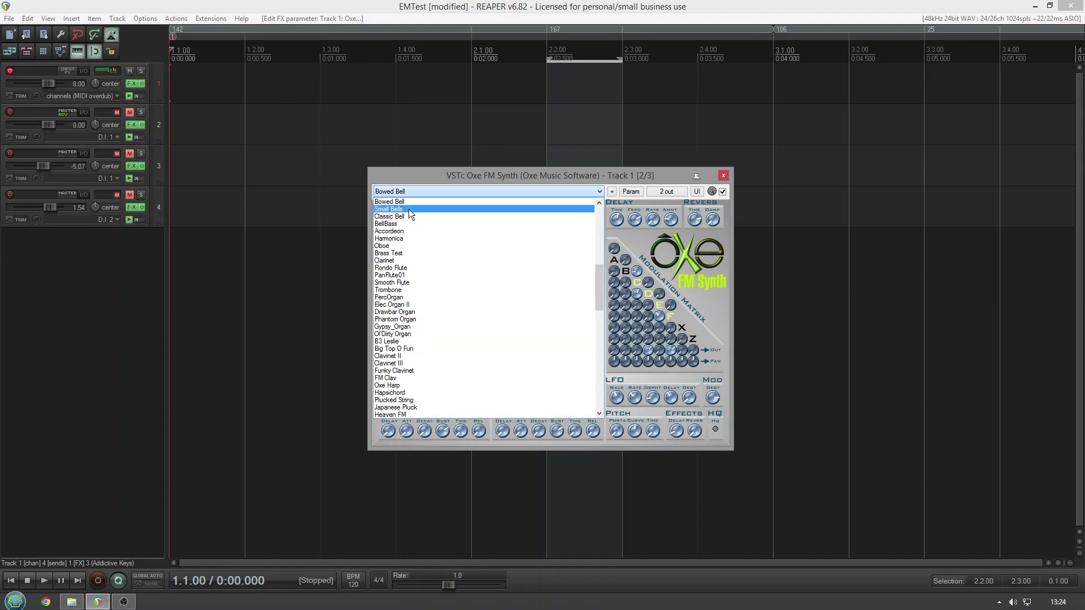
left_click(409, 209)
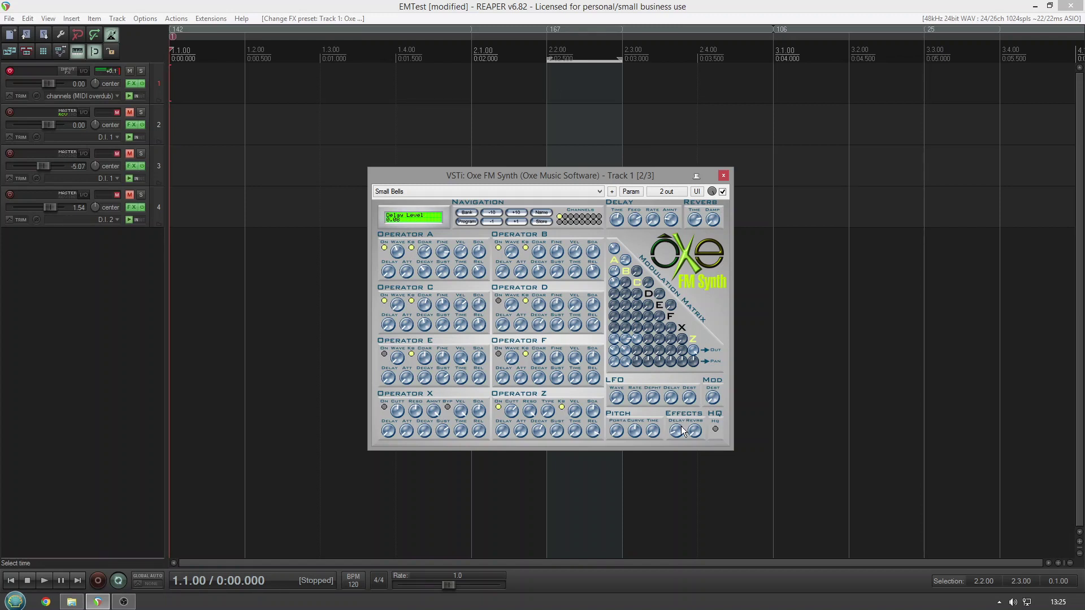
left_click_drag(691, 431, 693, 409)
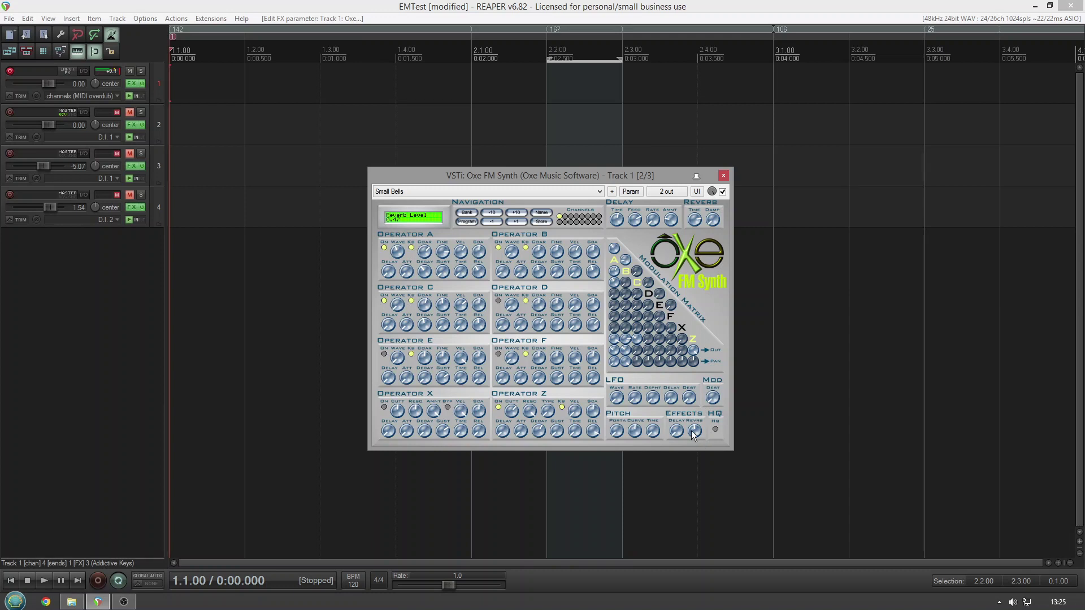
left_click_drag(691, 431, 698, 419)
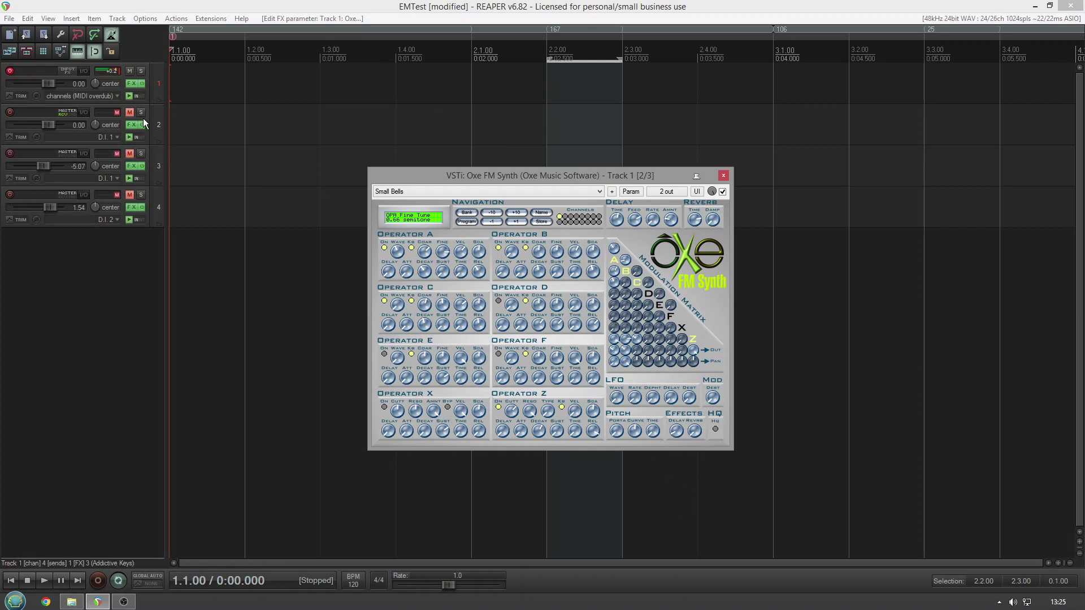
Unmute track 2 and open its effects chain with the ValhallaSupermassive reverb
left_click(130, 112)
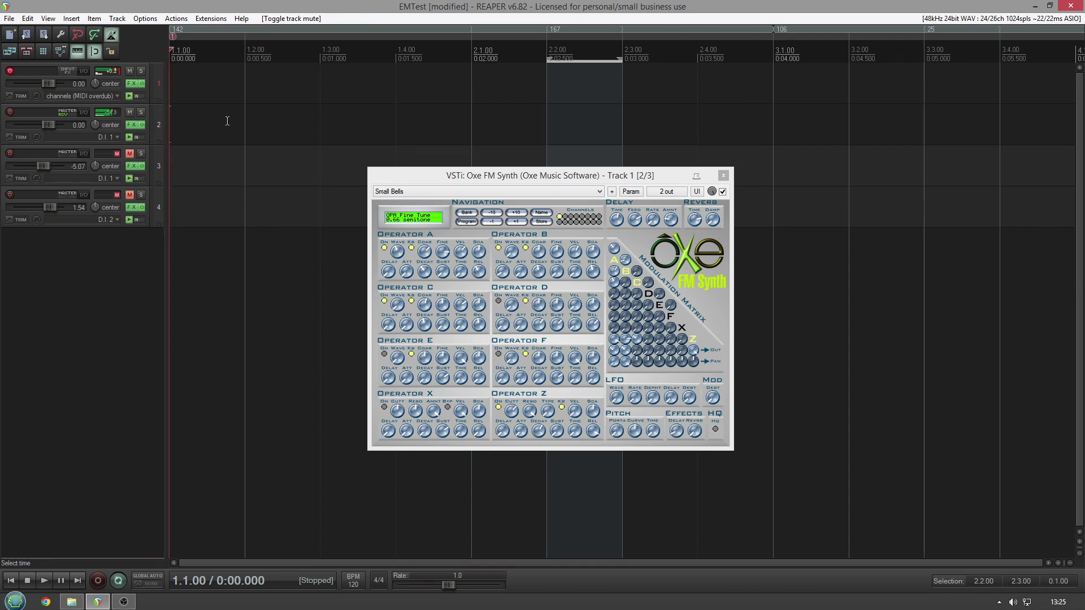
left_click(134, 124)
left_click(133, 123)
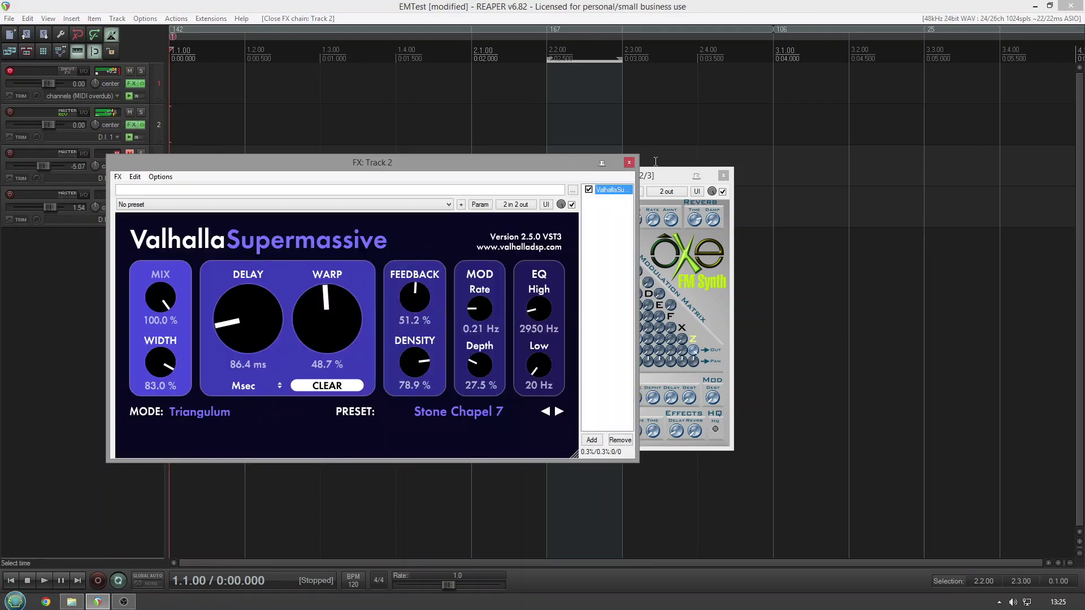
Audition the Classic Bell and BellBass presets in Oxe FM Synth, closing track 2's effects chain in between
left_click(667, 175)
left_click(521, 191)
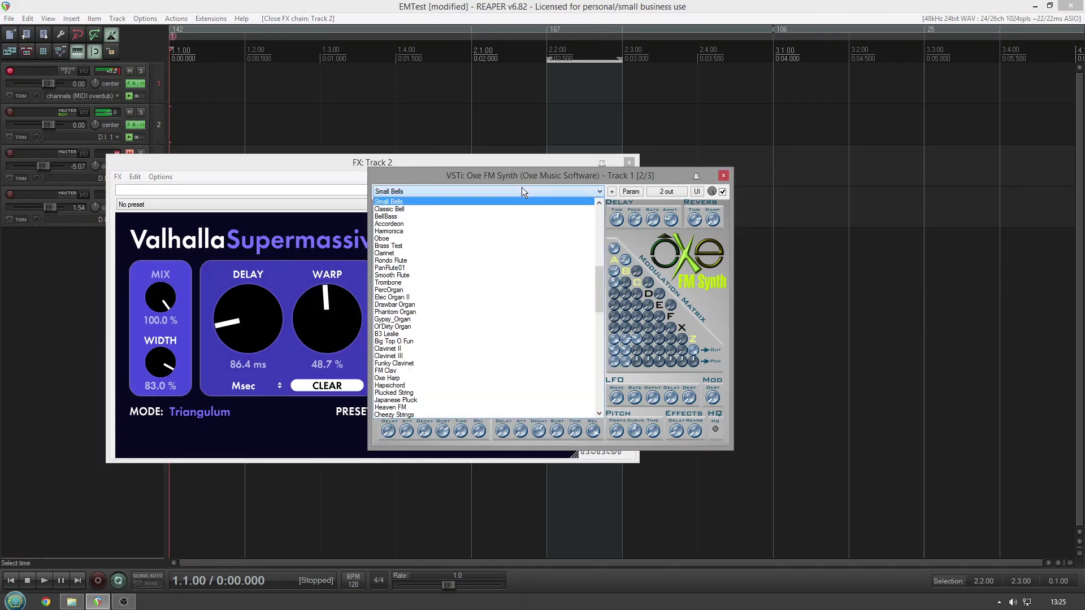
left_click(508, 208)
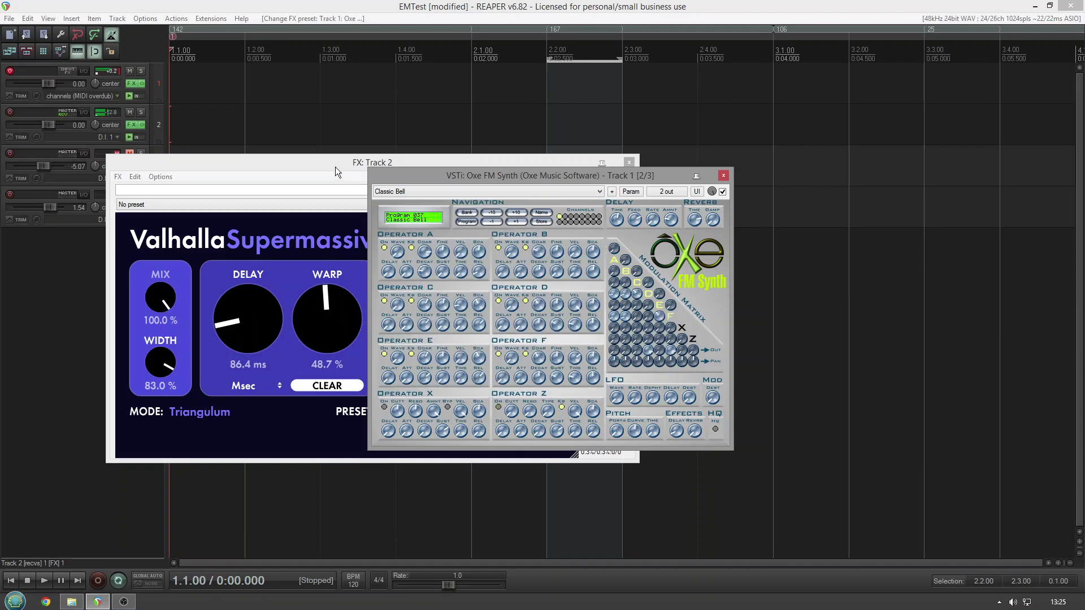
left_click(335, 167)
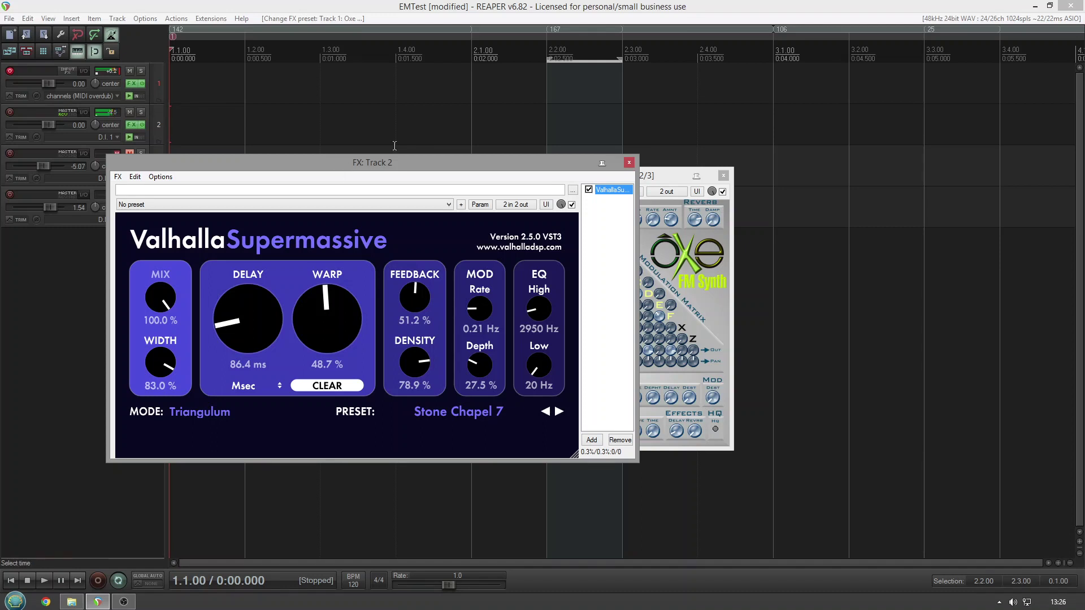
left_click(630, 163)
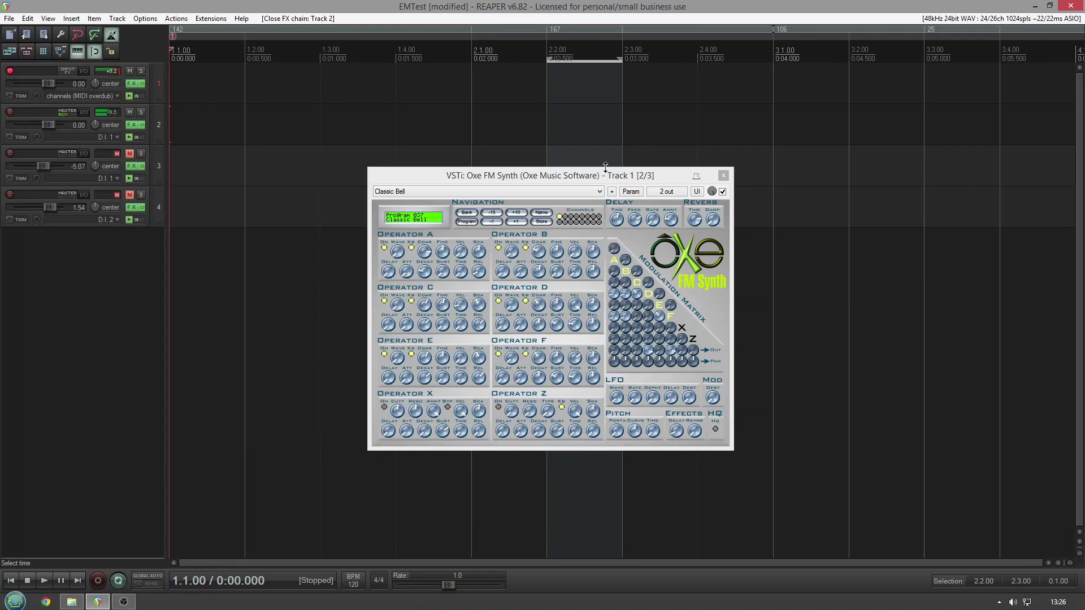
left_click(498, 195)
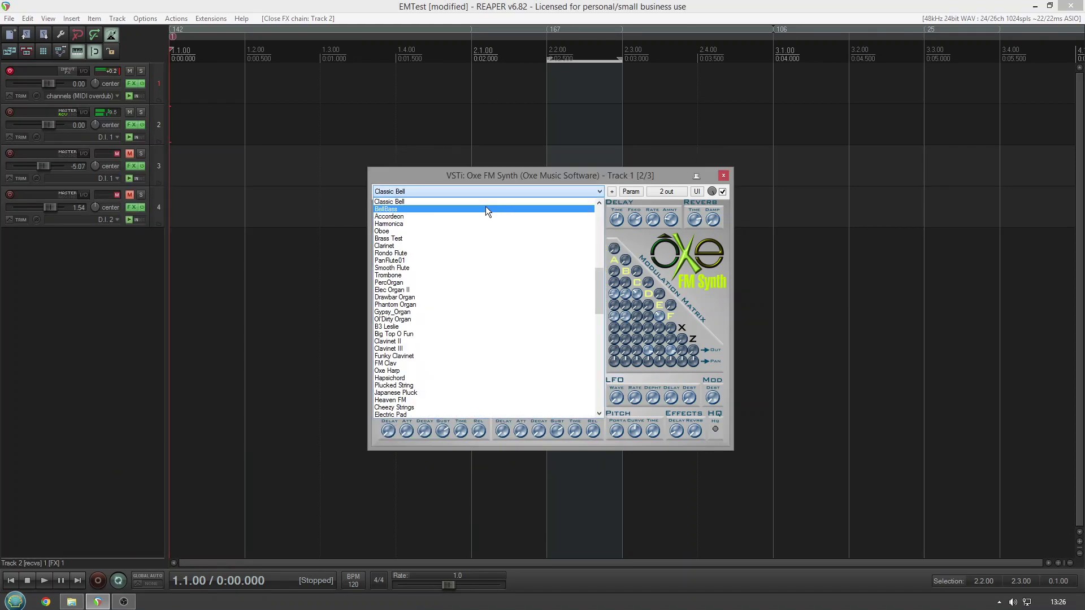
left_click(484, 208)
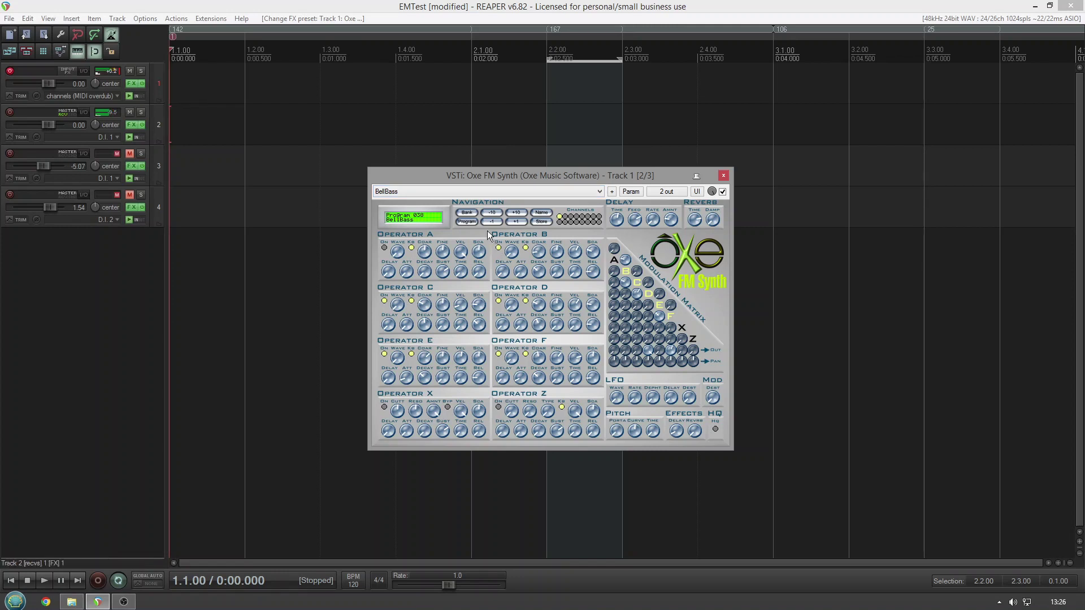
Load the Accordeon preset and adjust the release times of operators B and D
left_click(469, 191)
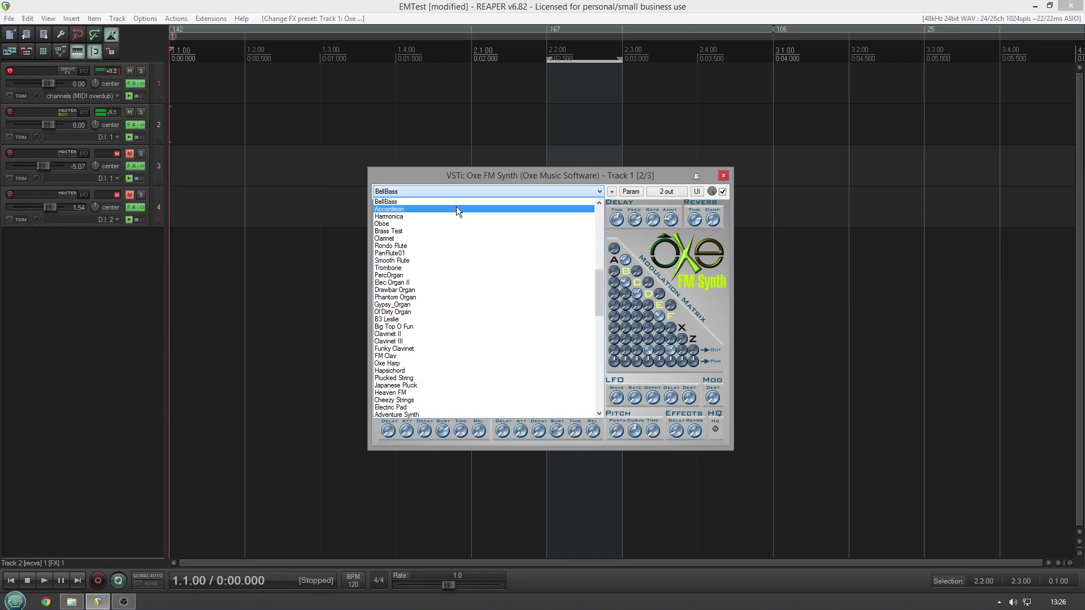
left_click(457, 209)
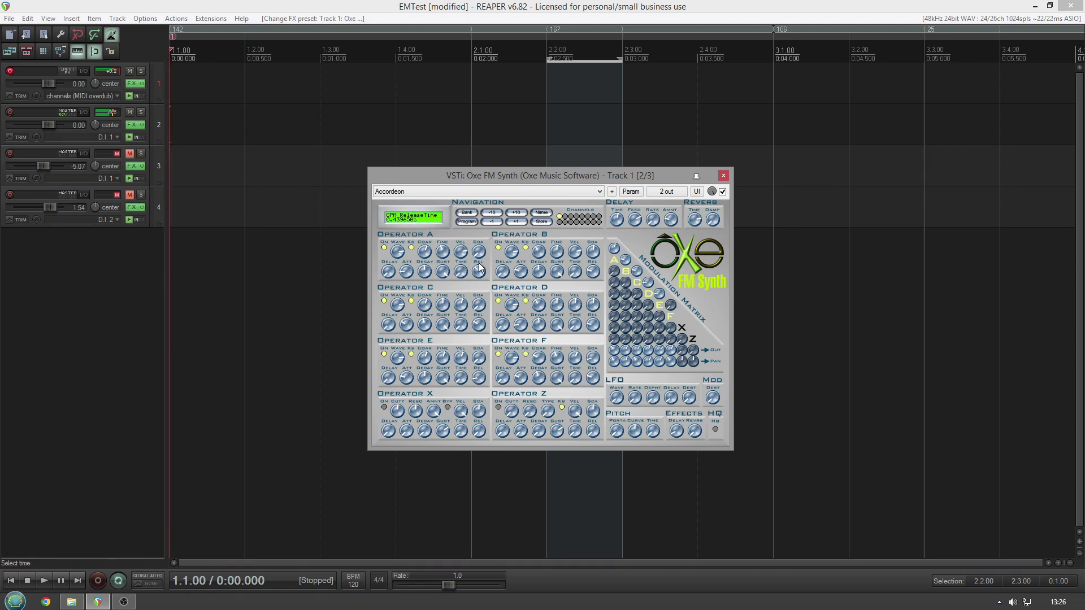
left_click(591, 273)
left_click_drag(593, 323, 594, 304)
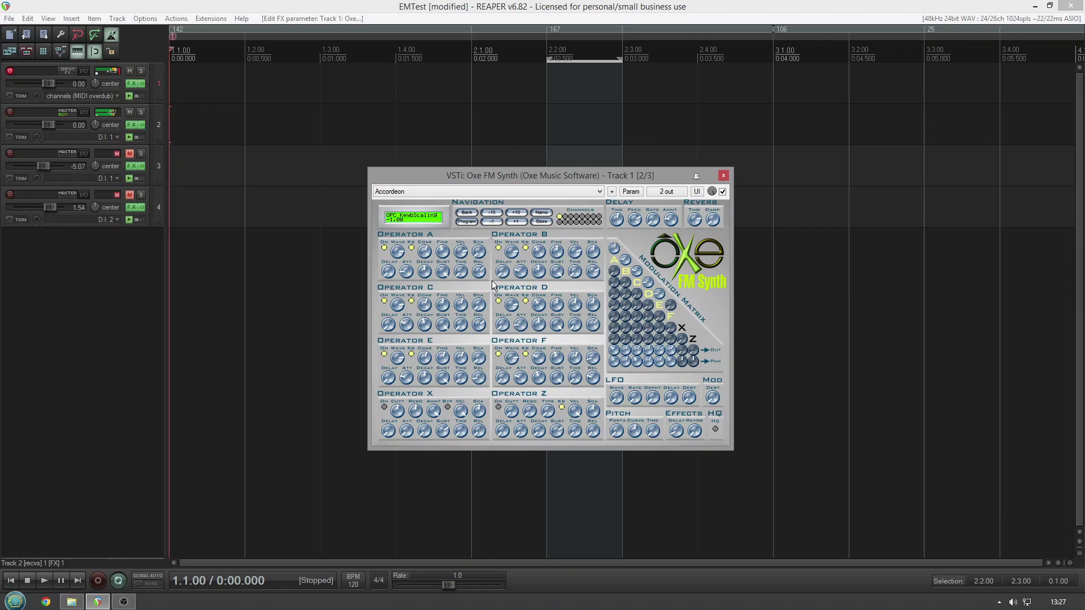
Audition the Harmonica, Oboe and Brass Test presets one after another
left_click(504, 191)
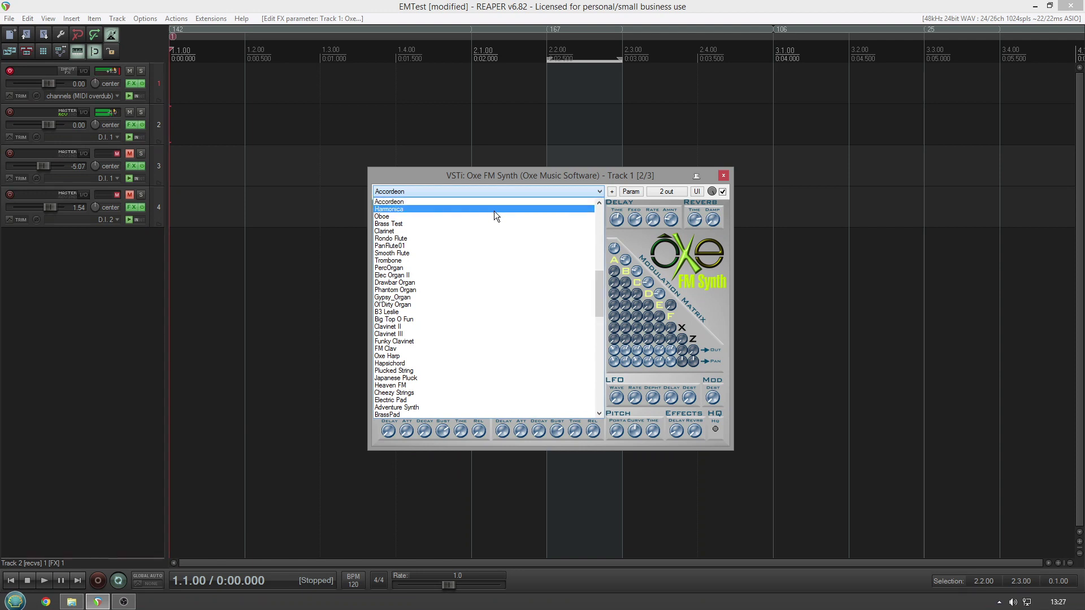
left_click(494, 209)
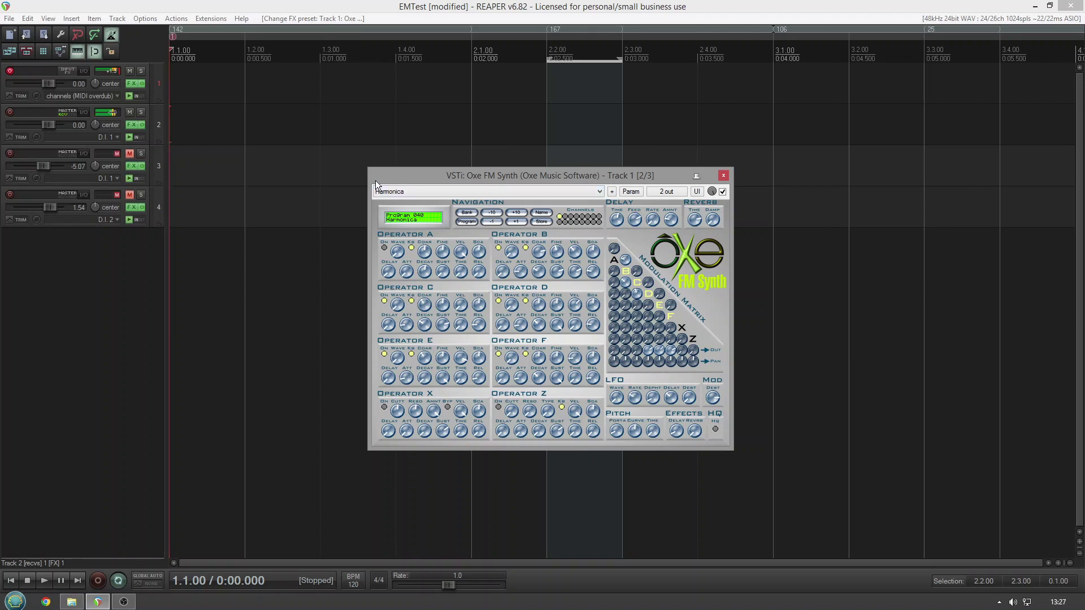
left_click(411, 191)
left_click(410, 209)
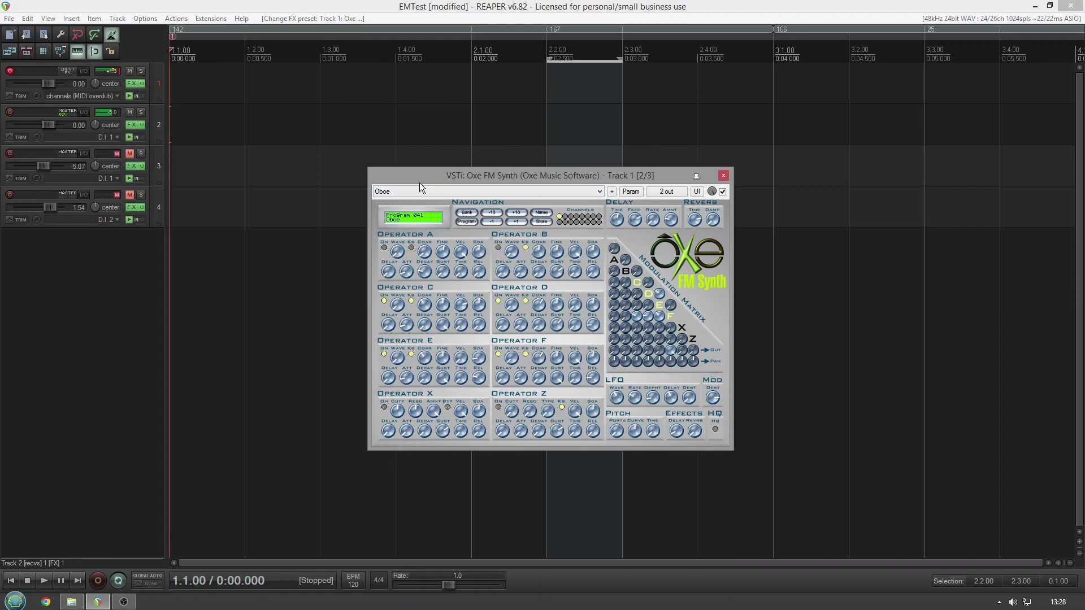
left_click(426, 192)
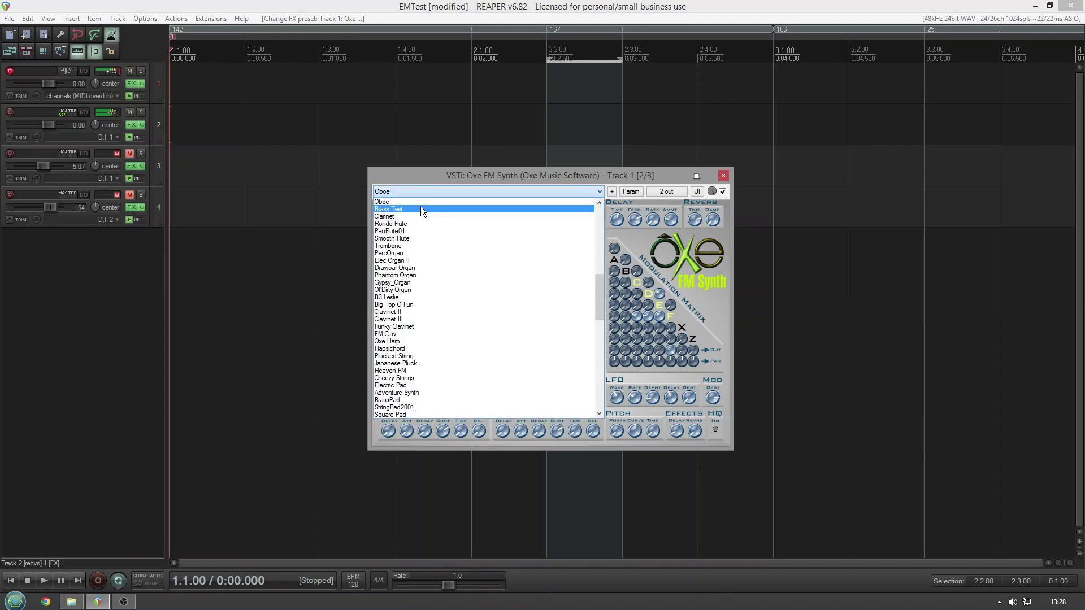
left_click(420, 208)
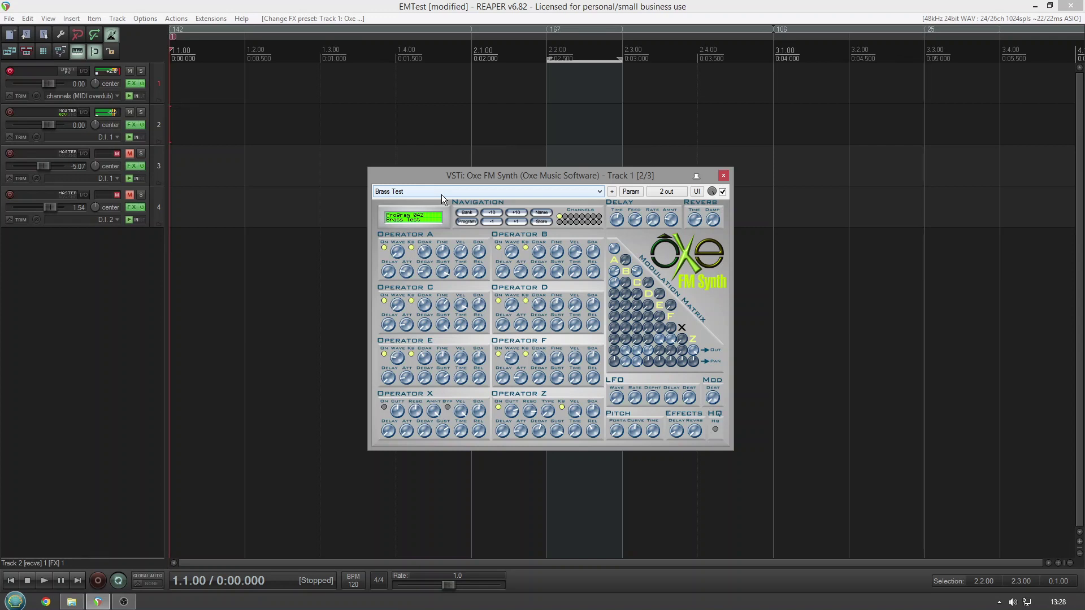
Audition the woodwind presets Clarinet, Rondo Flute and Smooth Flute one after another
left_click(443, 192)
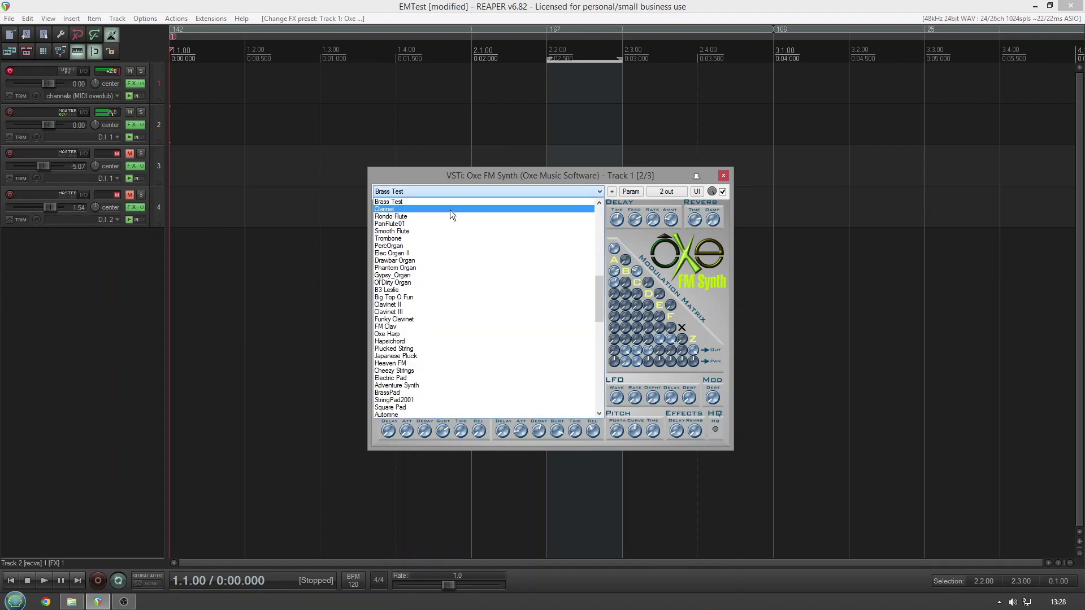
left_click(450, 209)
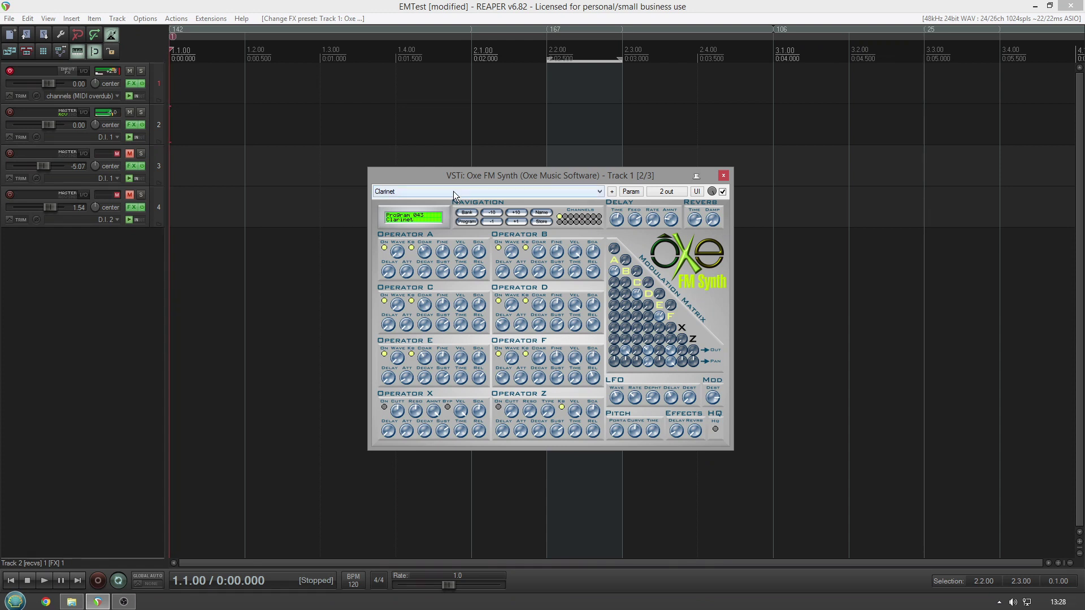
left_click(458, 188)
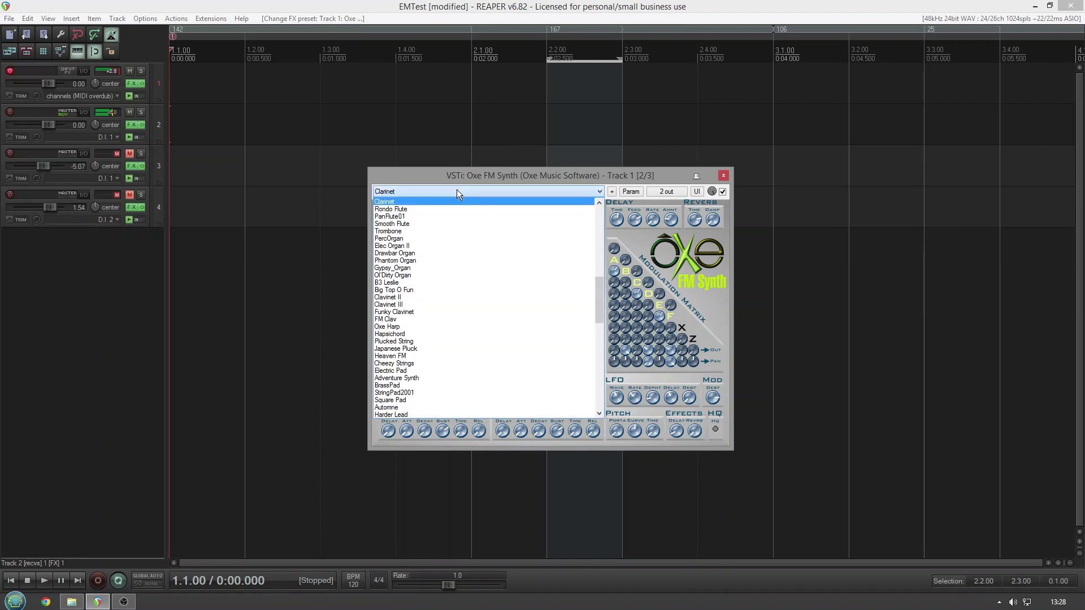
left_click(432, 210)
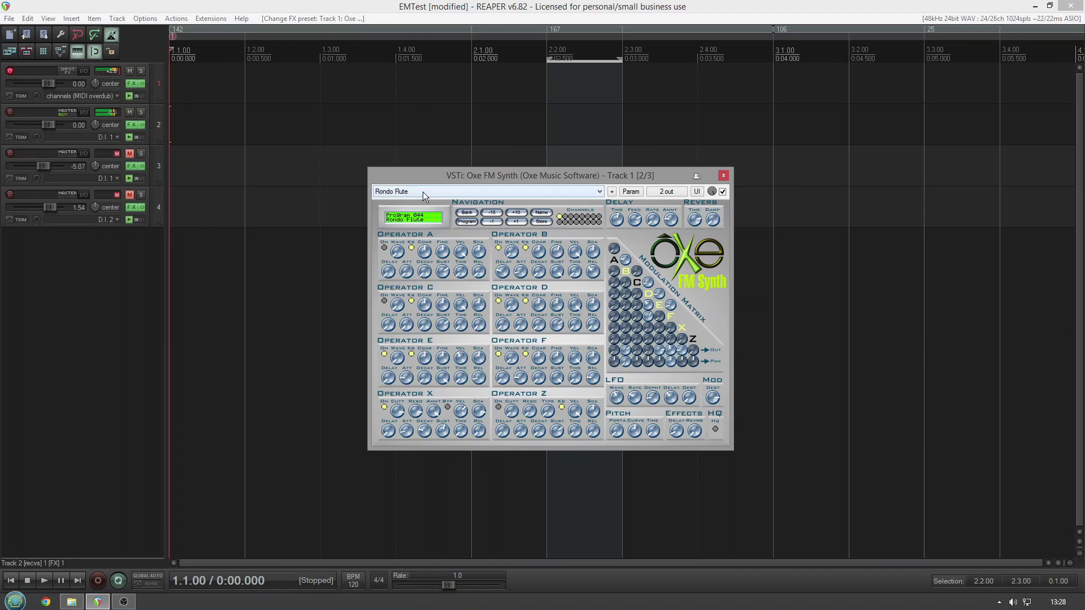
left_click(423, 191)
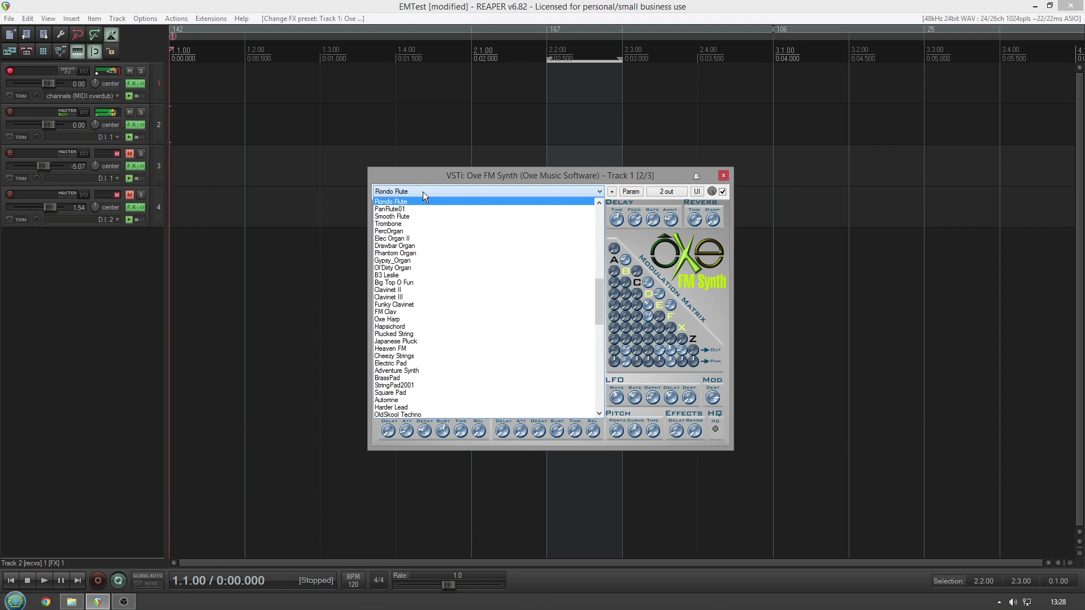
left_click(416, 215)
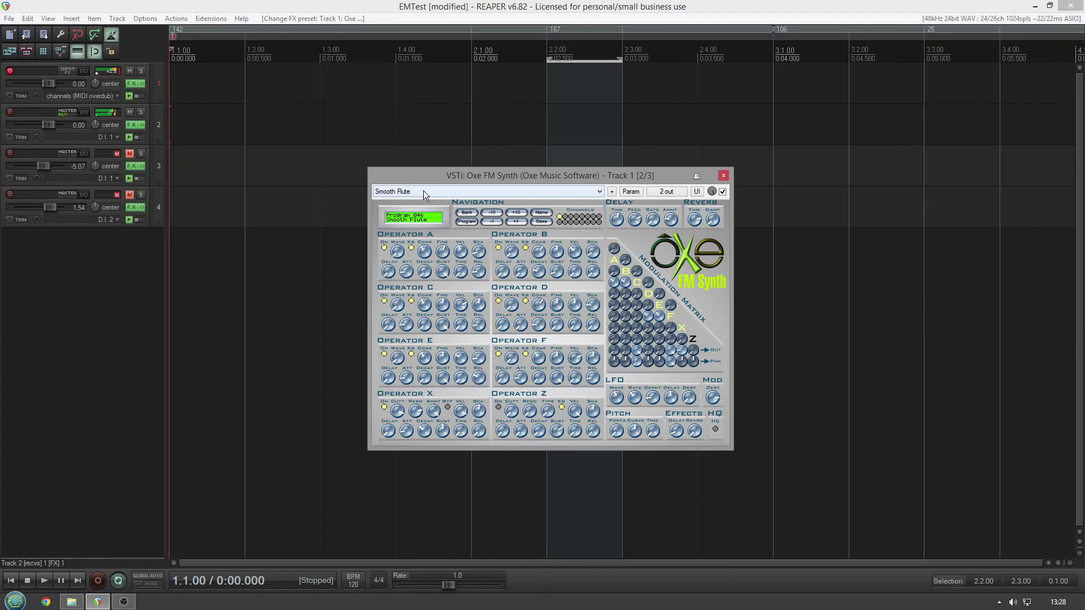
Audition the keyboard presets Phantom Organ, Ol'Dirty Organ and Clavinet II one after another
left_click(423, 191)
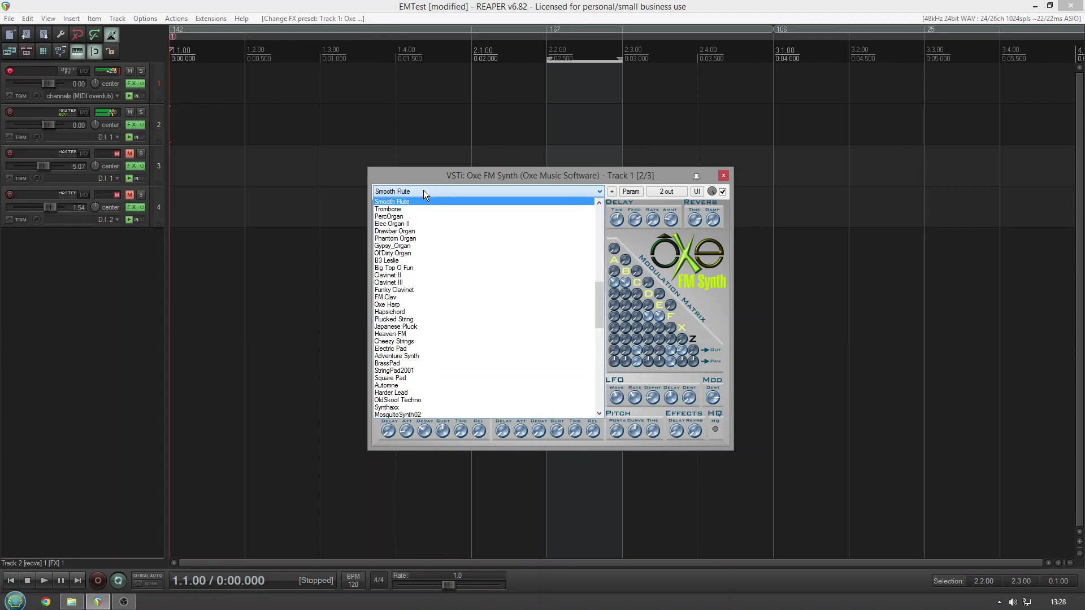
left_click(418, 237)
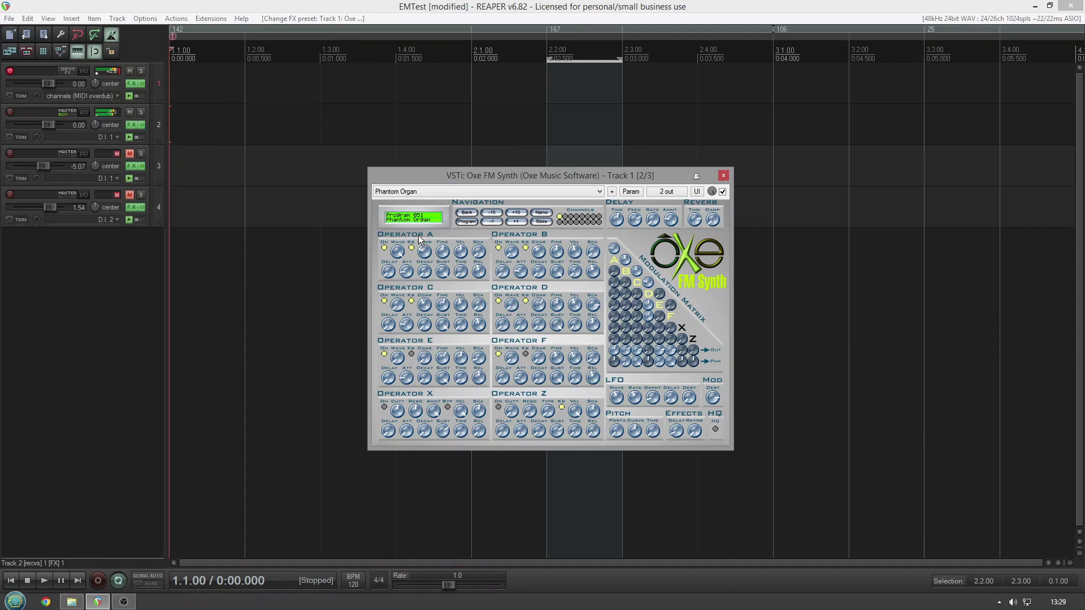
left_click(425, 193)
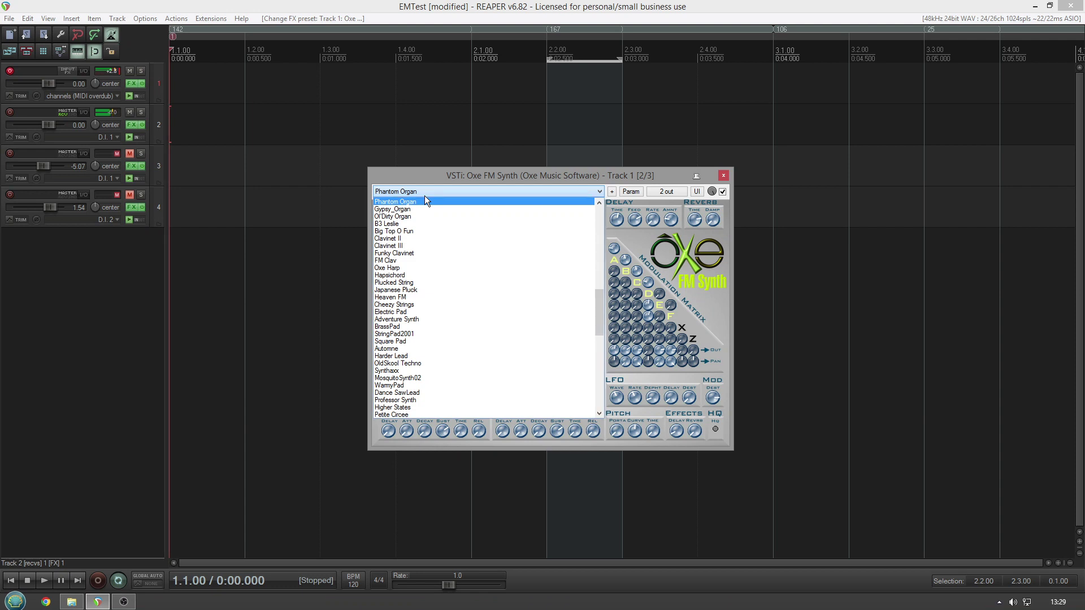
left_click(420, 216)
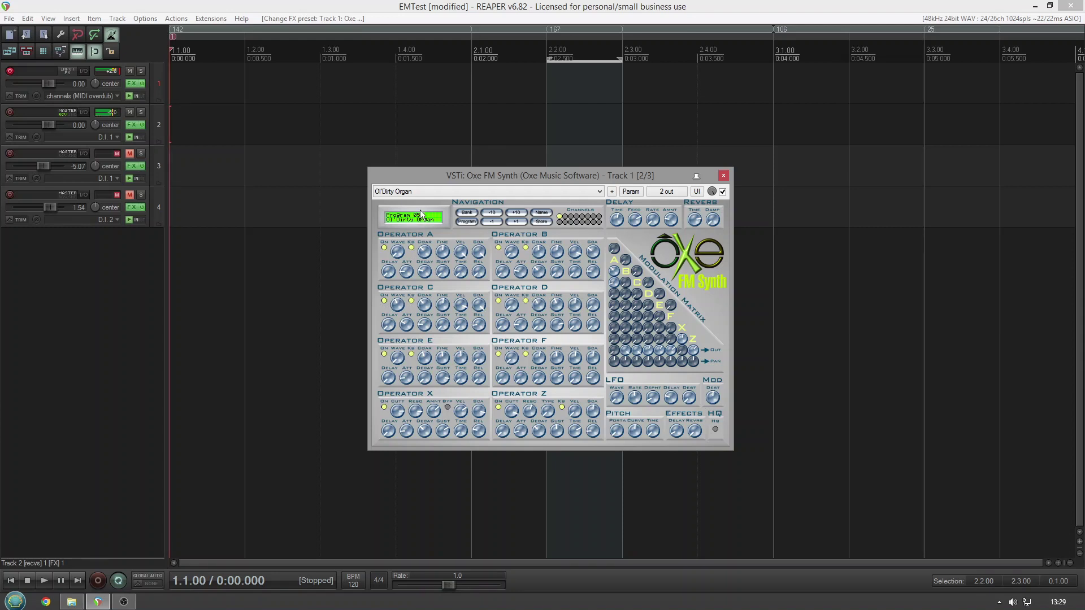
left_click(413, 190)
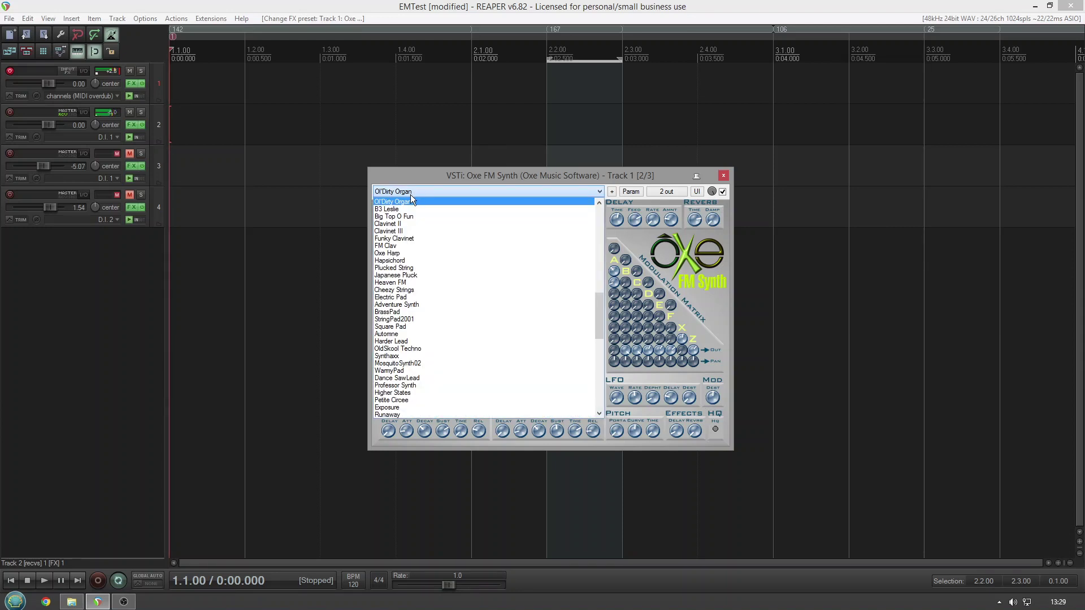
left_click(408, 225)
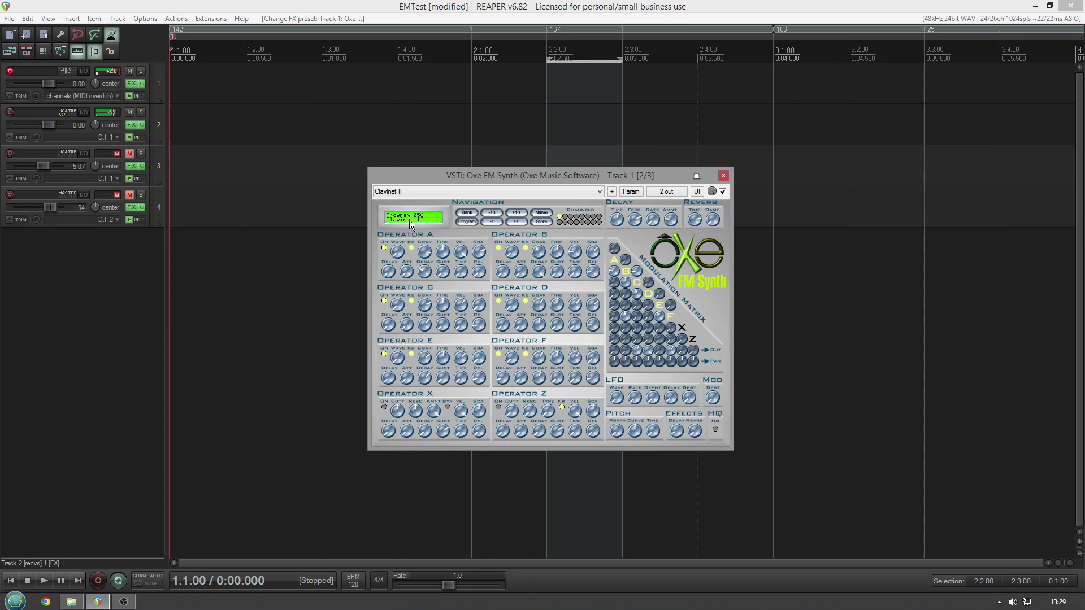
Audition the Harpsichord and Cheezy Strings presets one after another
left_click(429, 196)
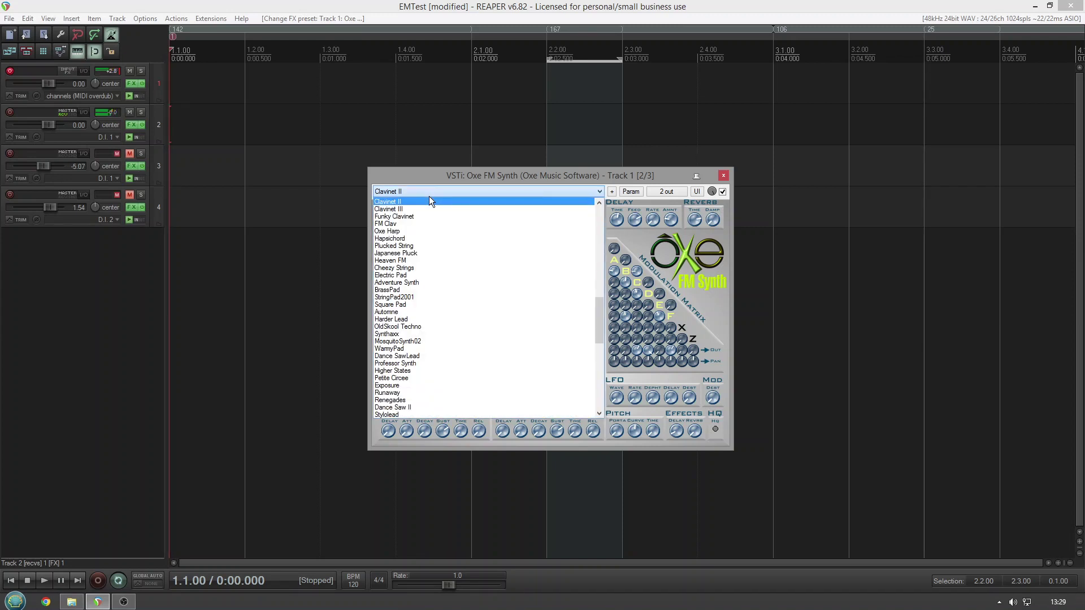
left_click(416, 239)
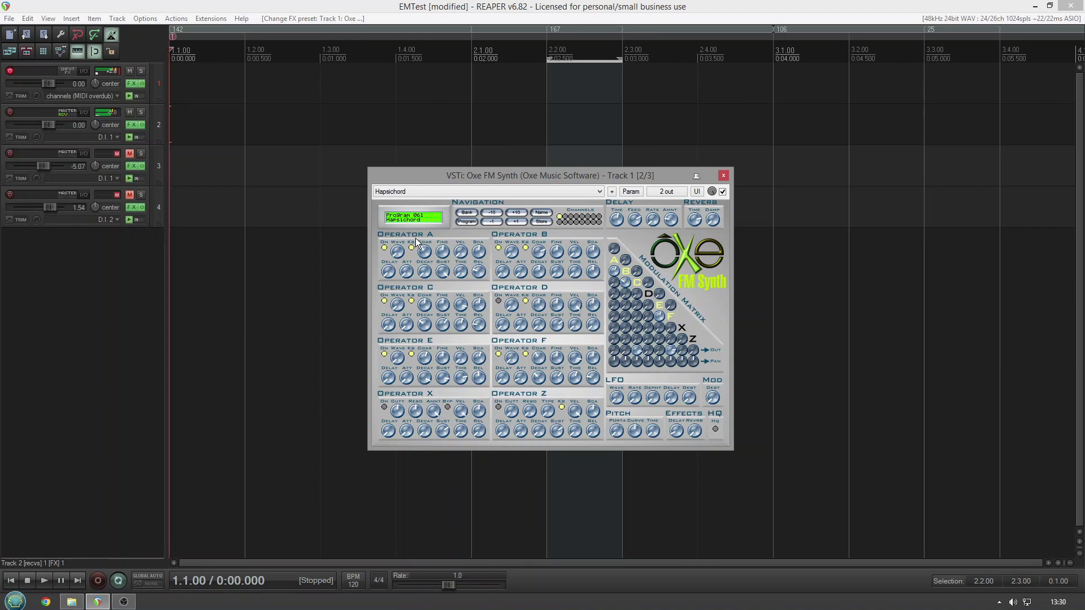
left_click(435, 192)
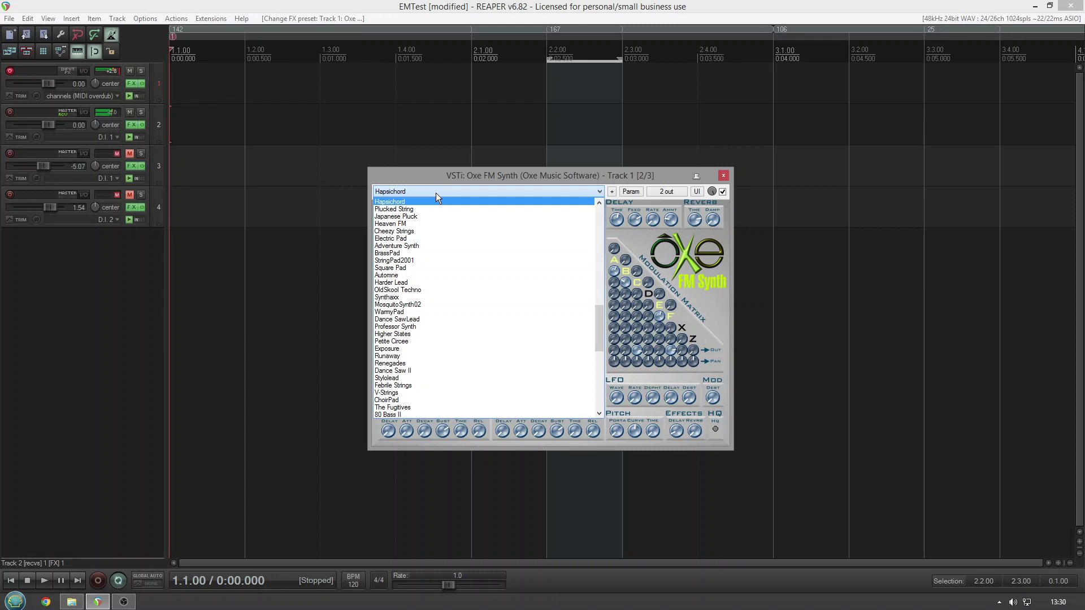
left_click(417, 231)
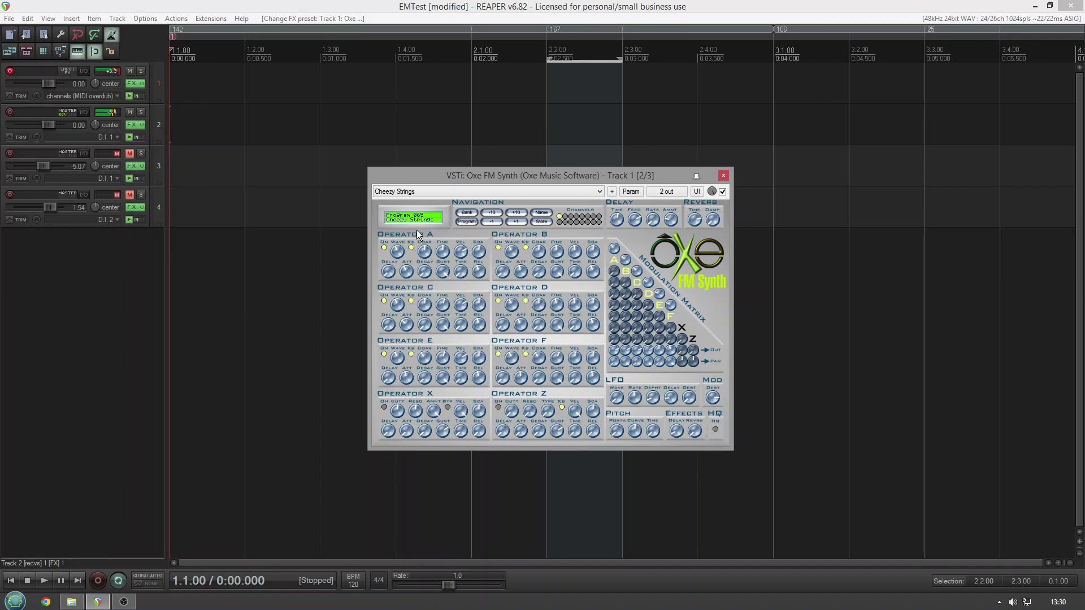
Audition the pad presets Electric Pad and StringPad2001 one after another
left_click(414, 194)
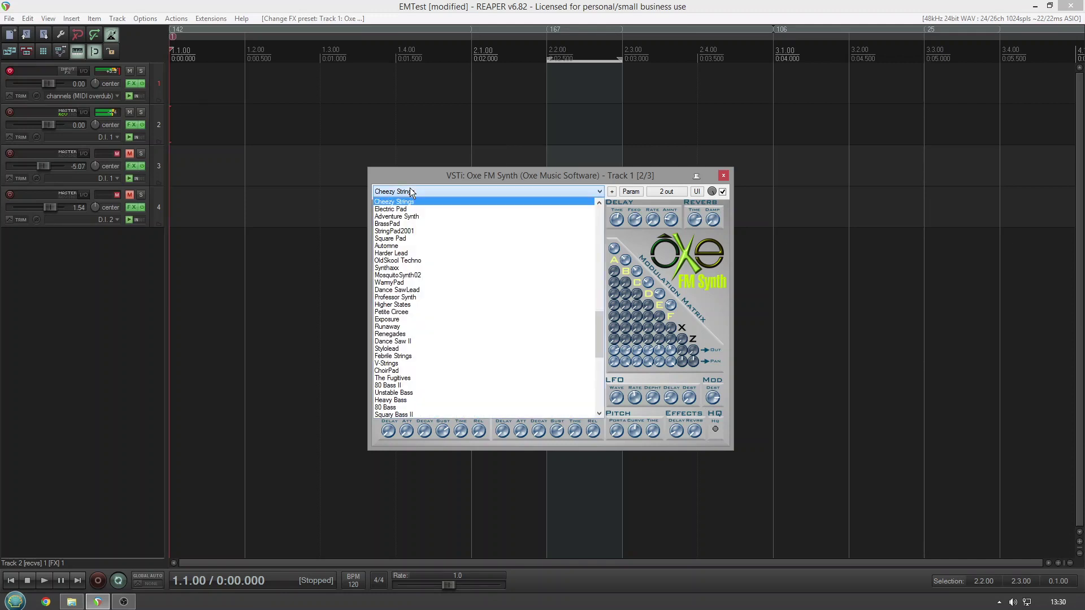
left_click(416, 209)
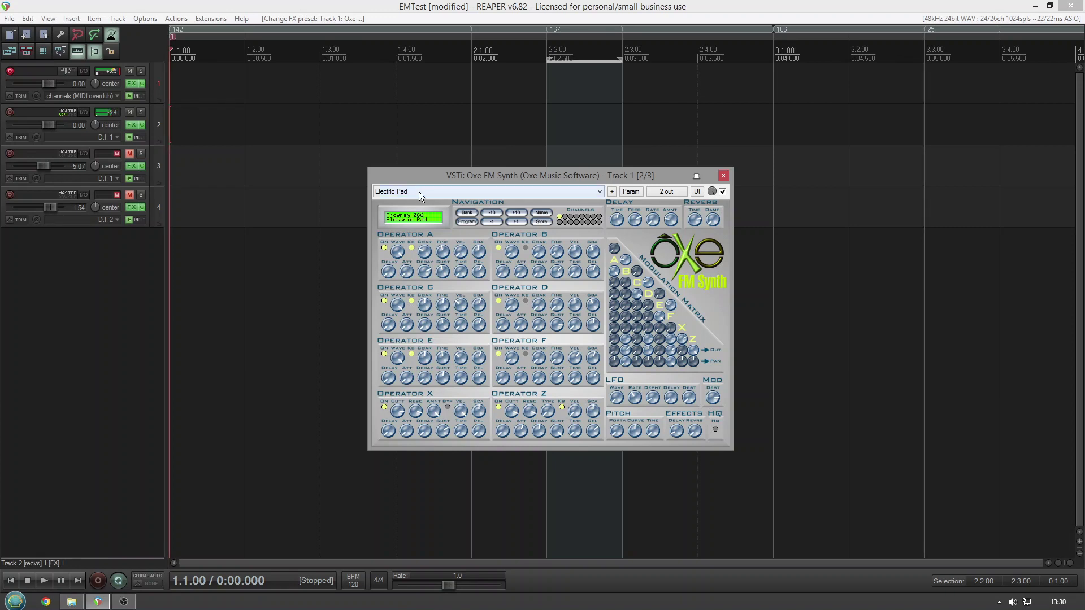
left_click(419, 191)
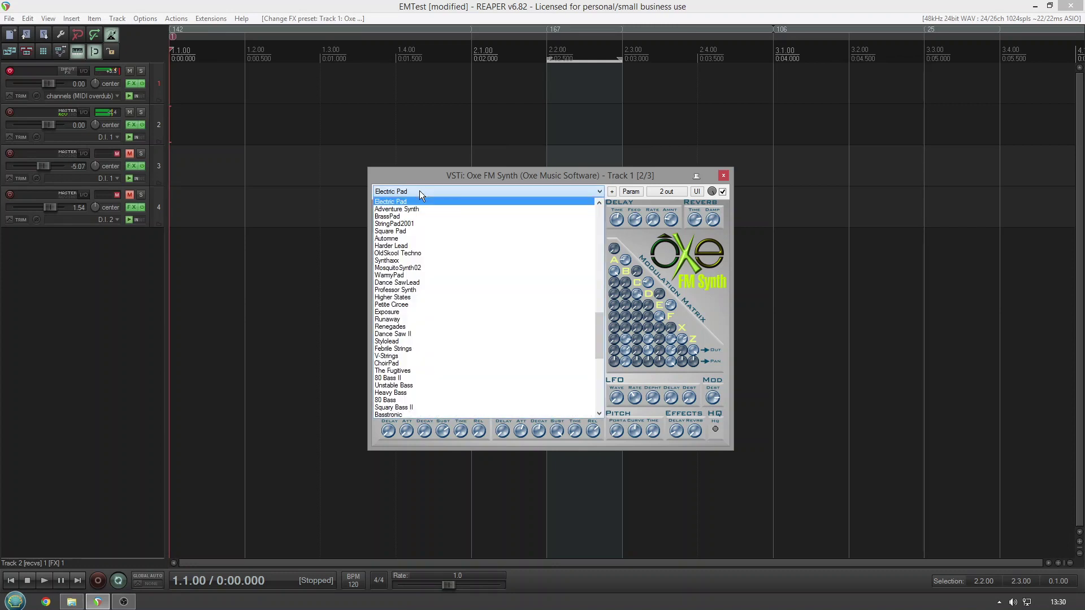
left_click(411, 225)
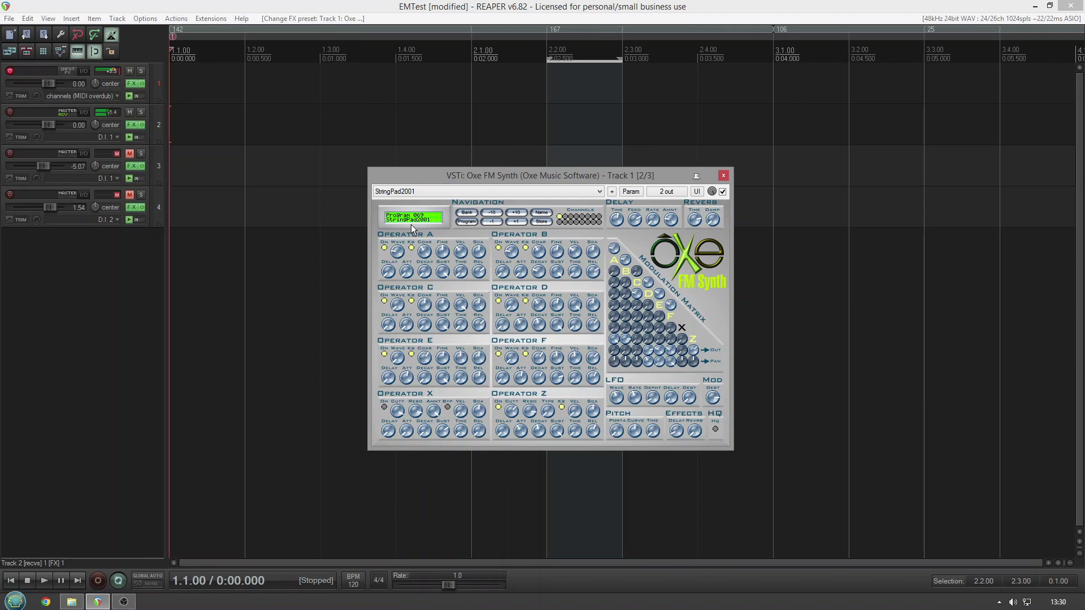
Audition the lead and synth presets Harder Lead, MosquitoSynth02 and Dance SawLead one after another
left_click(436, 191)
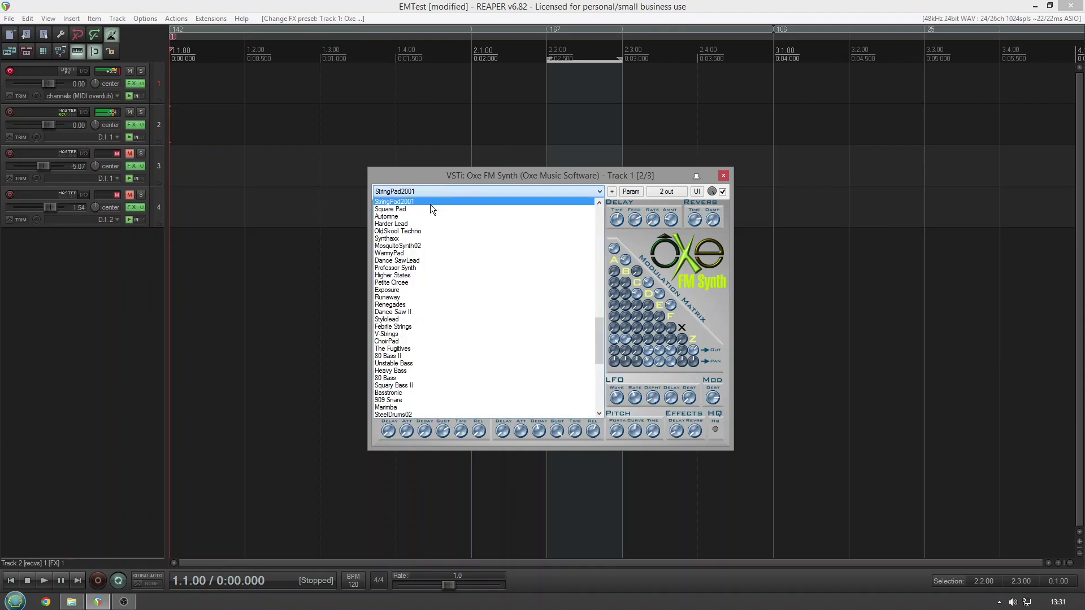
left_click(427, 222)
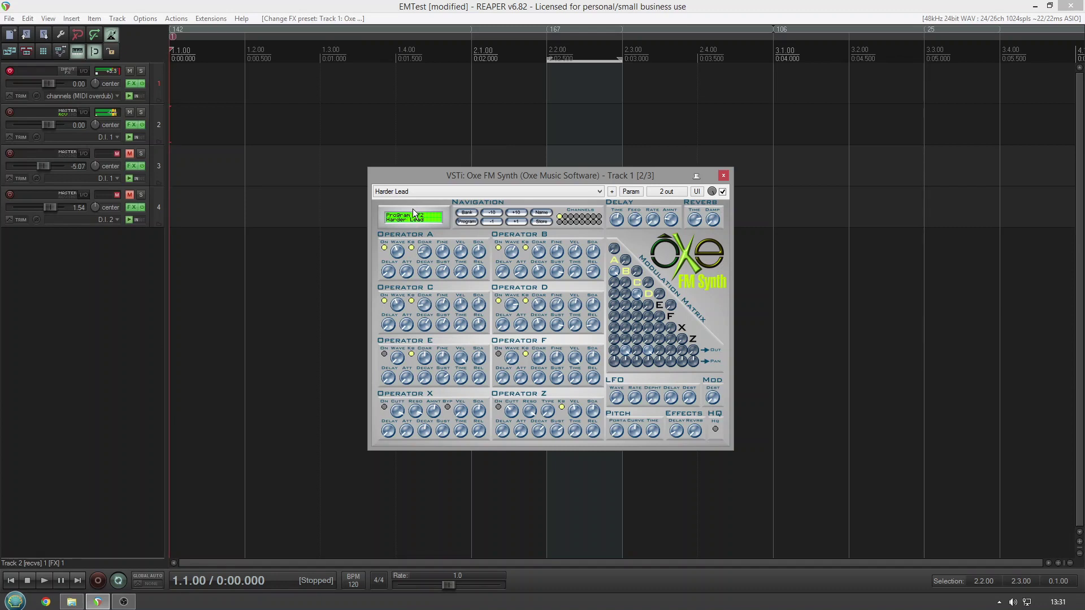
left_click(418, 194)
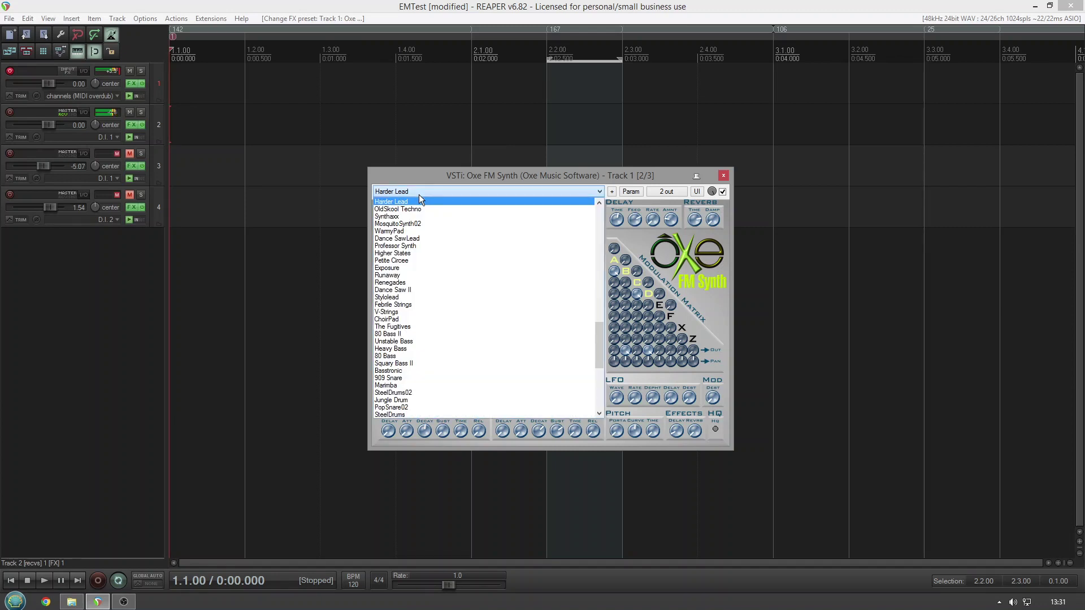
left_click(420, 223)
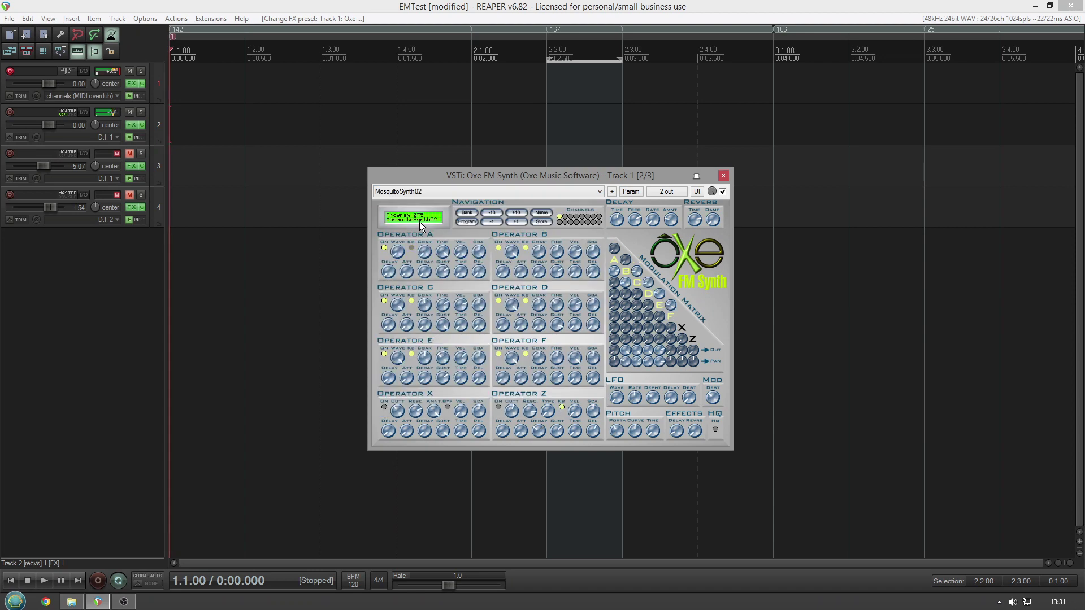
left_click(436, 191)
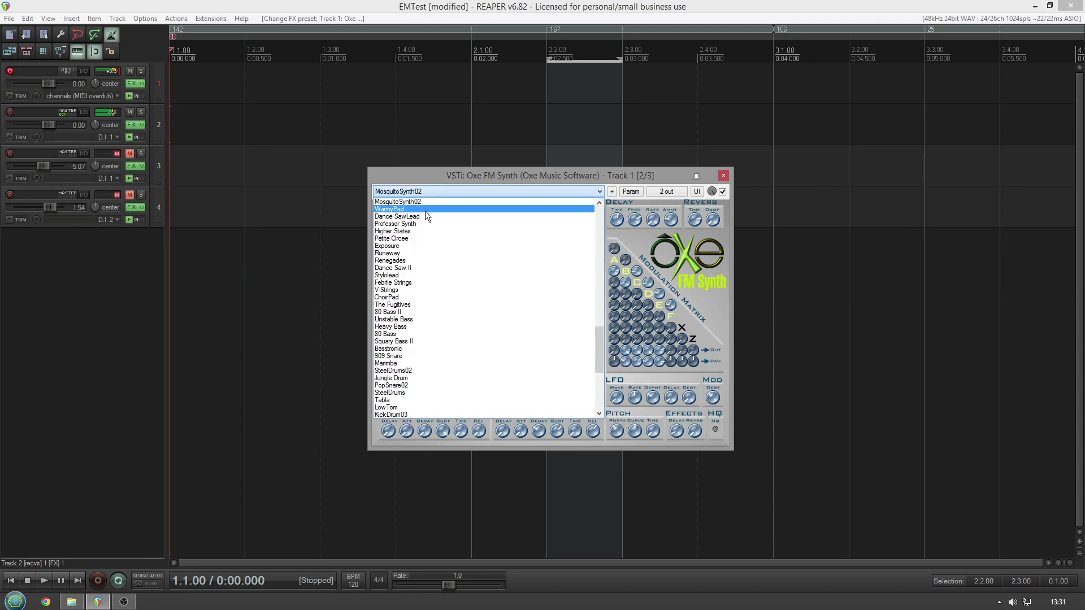
left_click(425, 214)
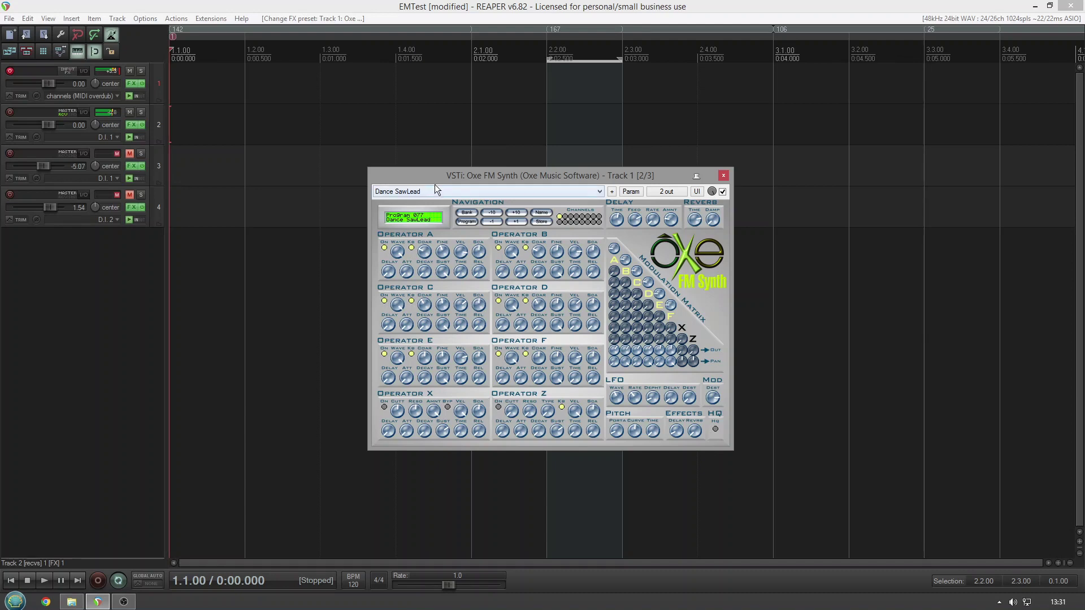
Audition the Professor Synth, Higher States and Petite Circee presets one after another
left_click(436, 191)
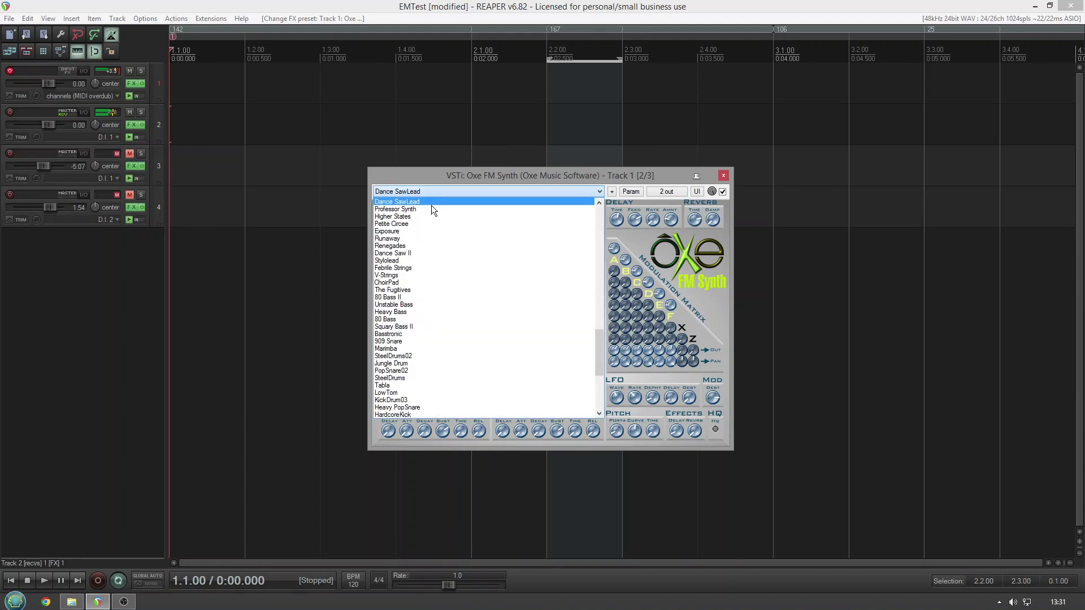
left_click(429, 210)
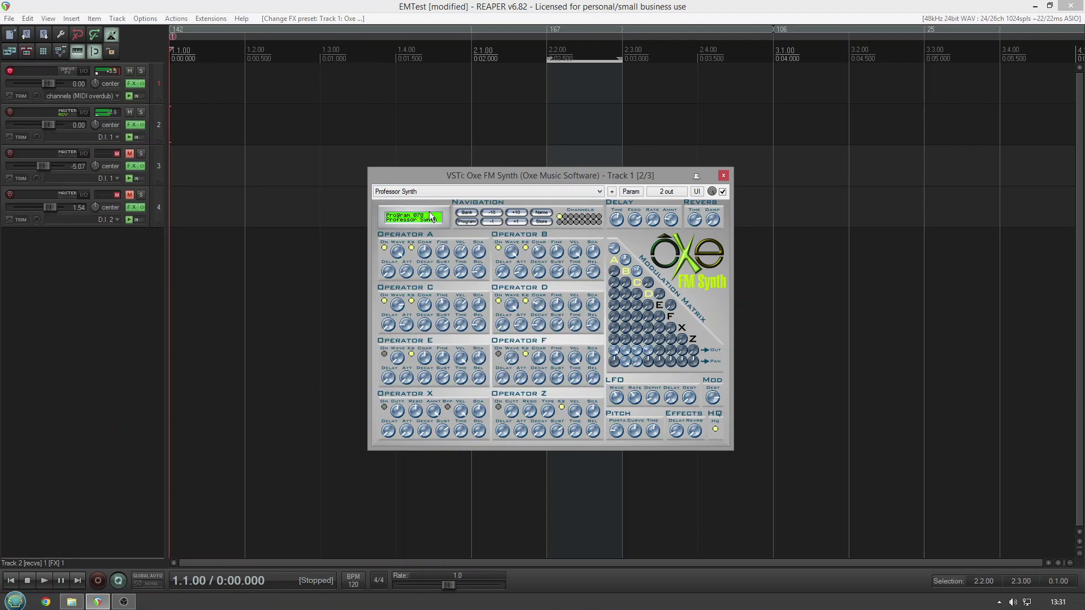
left_click(427, 192)
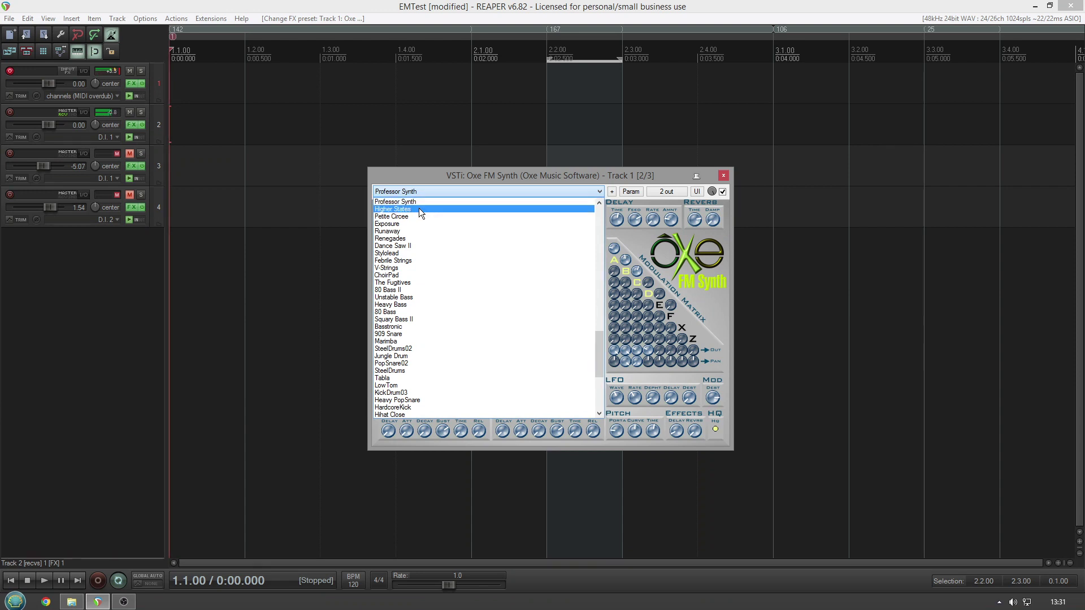
left_click(419, 208)
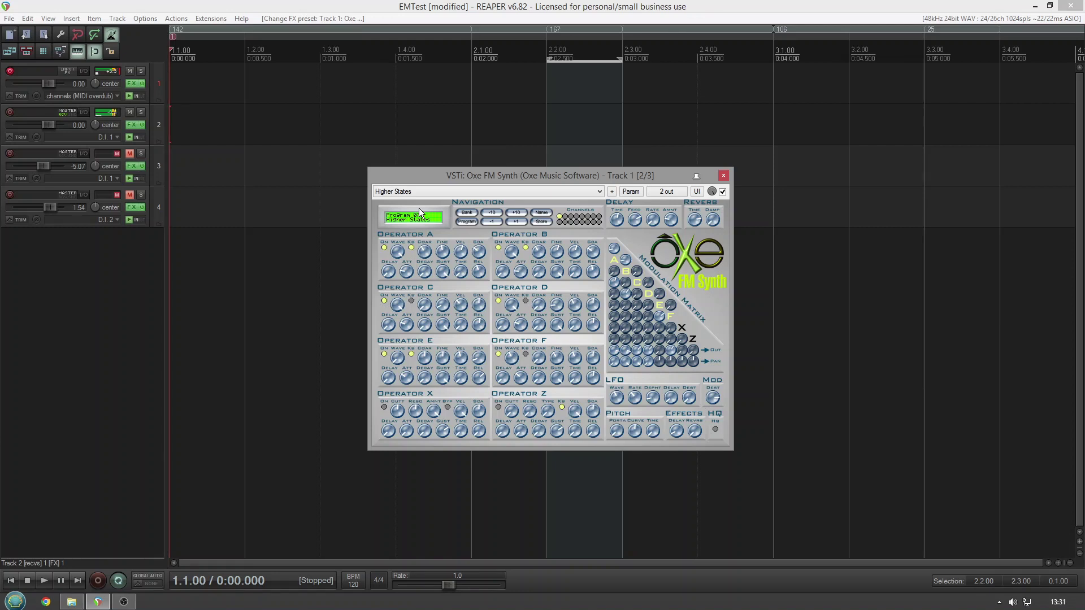
left_click(427, 195)
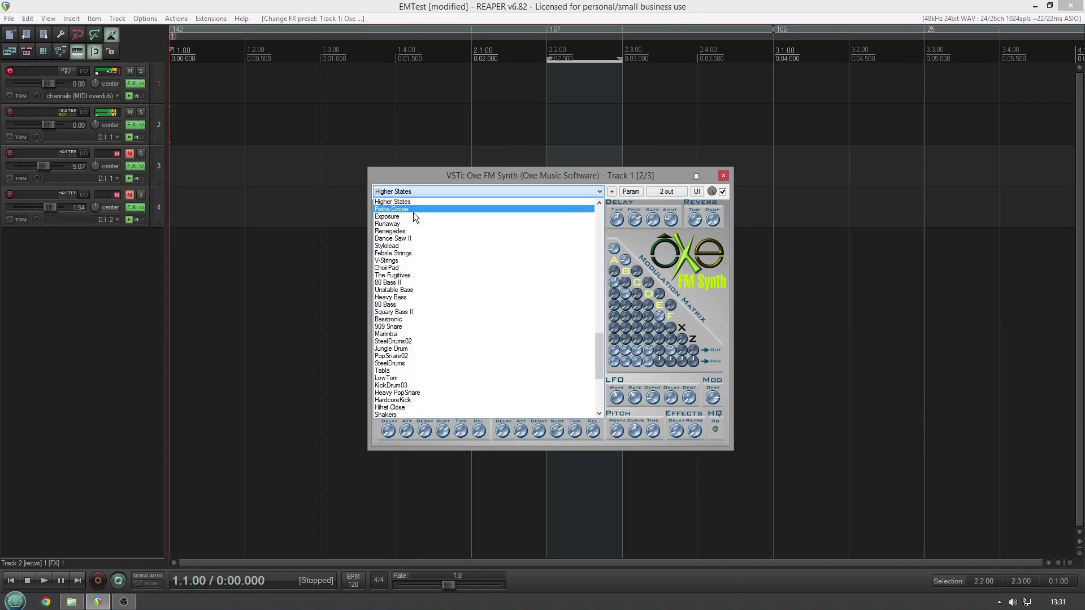
left_click(405, 209)
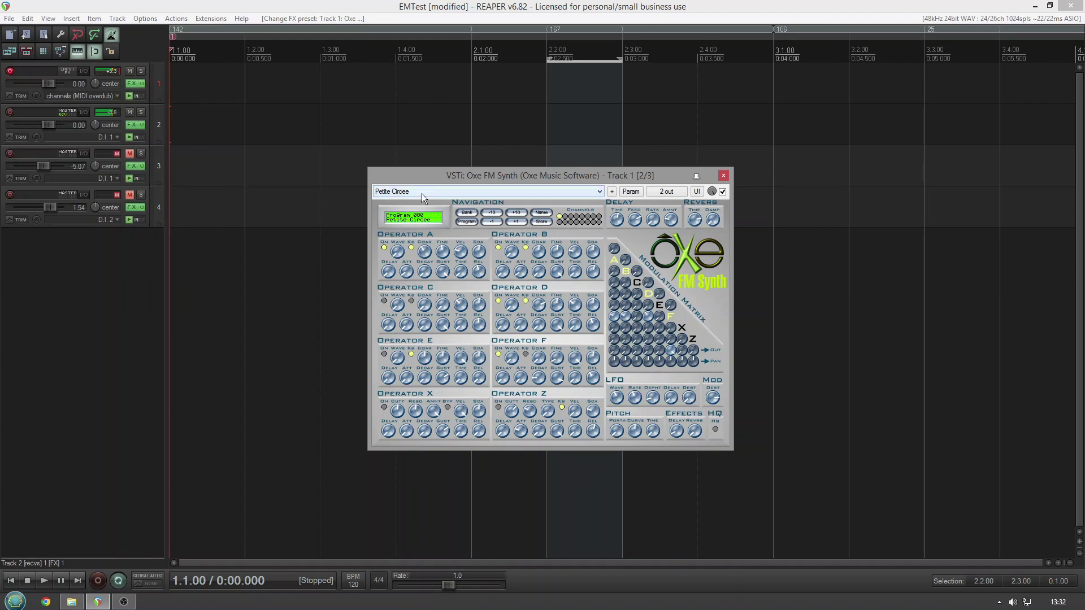
Audition the Renegades and V-Strings presets one after another
left_click(422, 193)
left_click(418, 225)
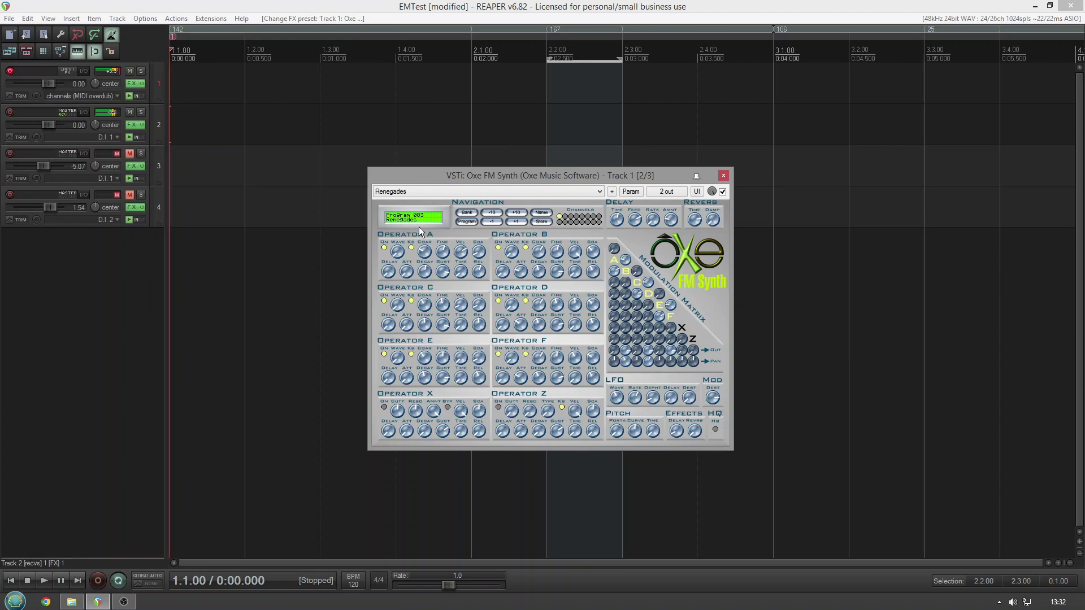
left_click(443, 251)
left_click(428, 190)
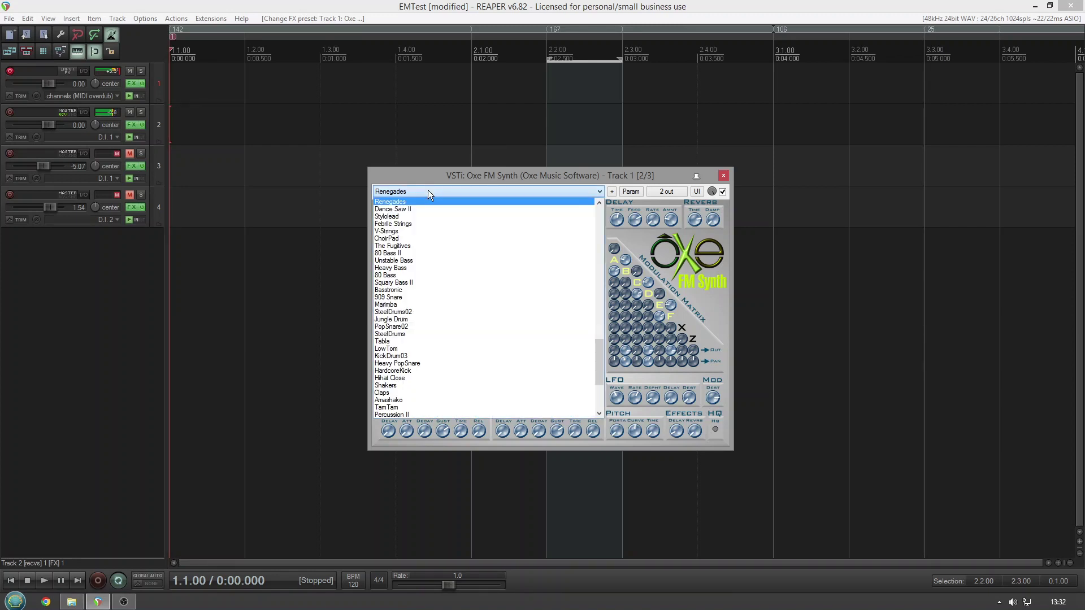
left_click(413, 228)
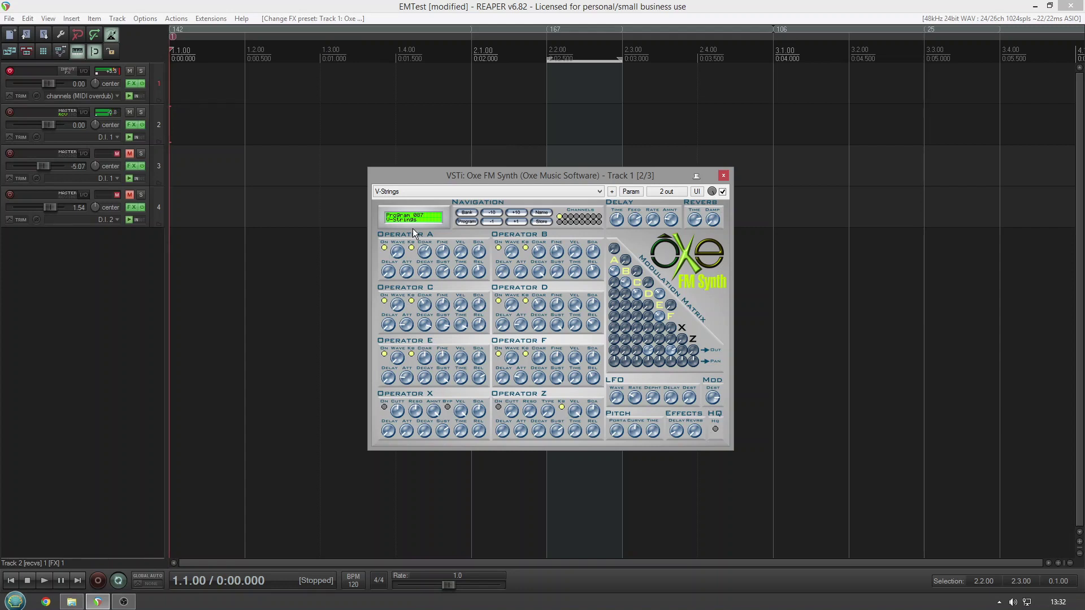
Audition the bass presets 80 Bass II and Squary Bass II one after another
left_click(429, 192)
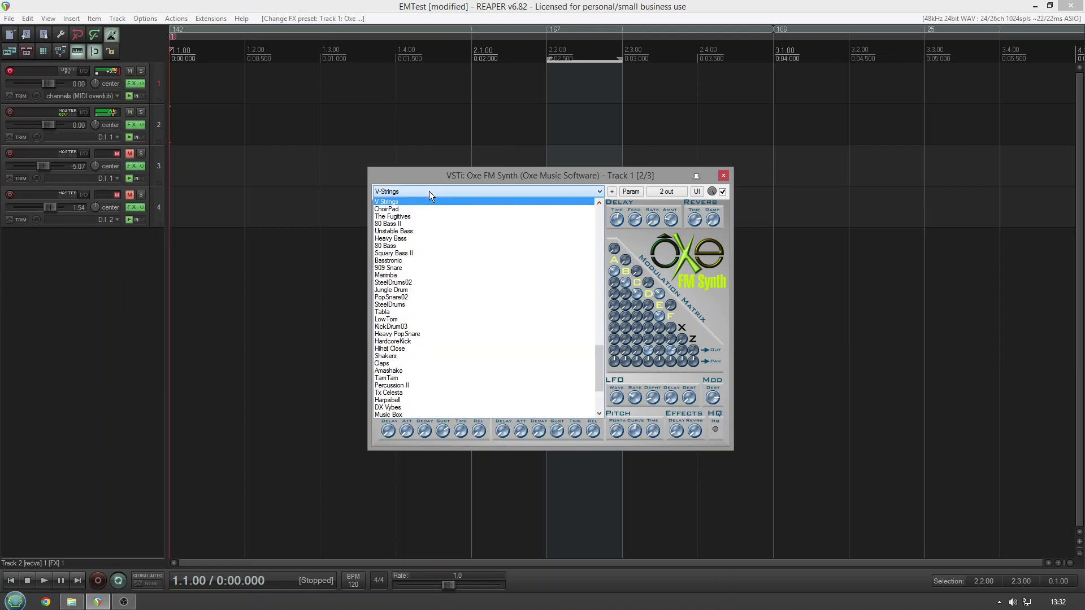
left_click(402, 224)
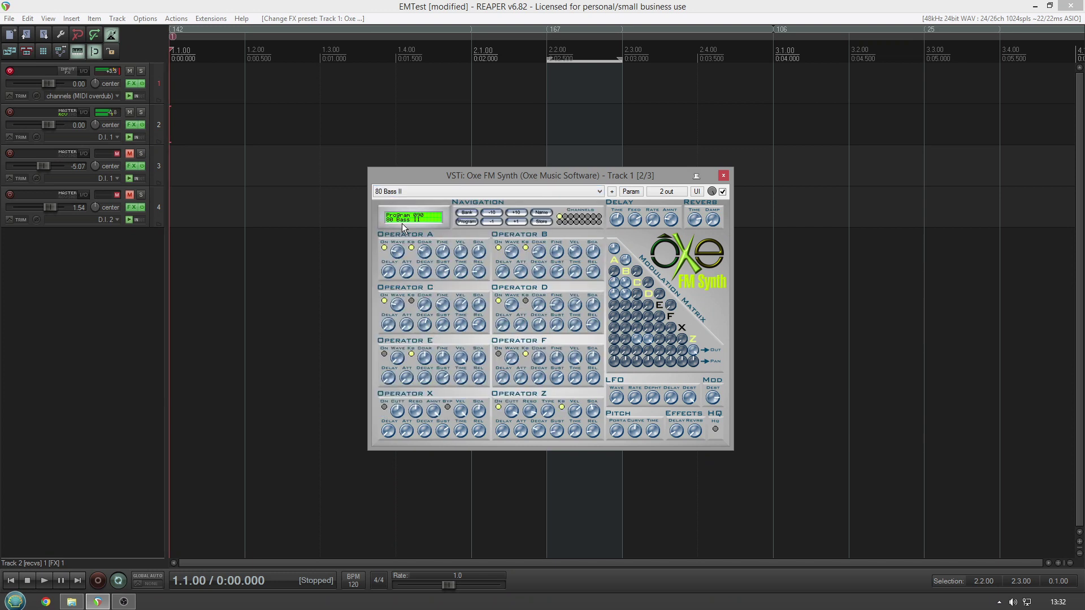
left_click(426, 192)
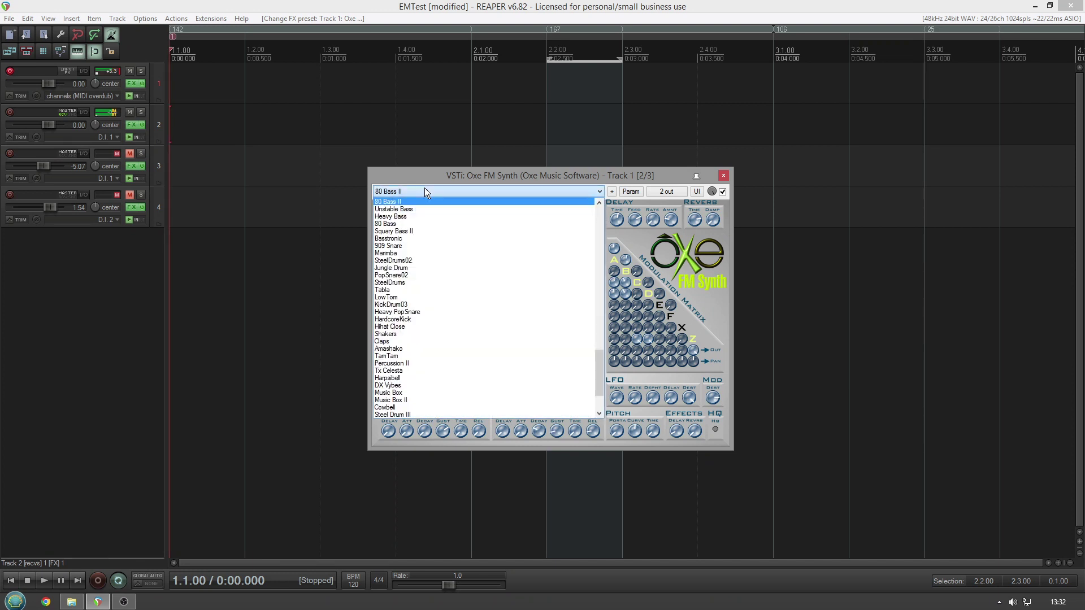
left_click(409, 230)
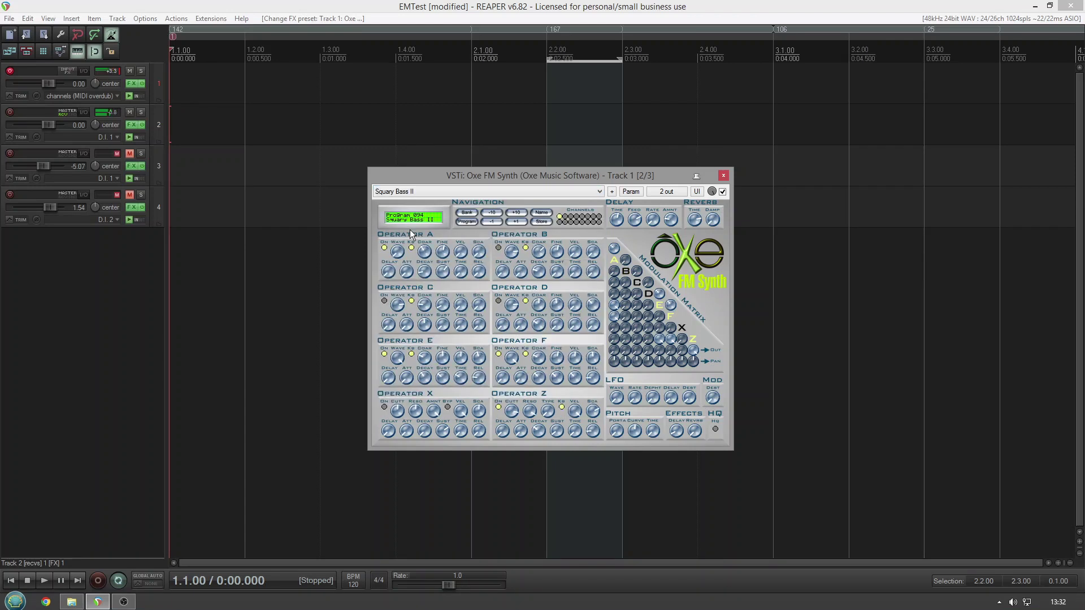
Audition the tuned percussion presets Marimba, Harpsibell, Music Box II and Steel Drum III one after another
left_click(416, 191)
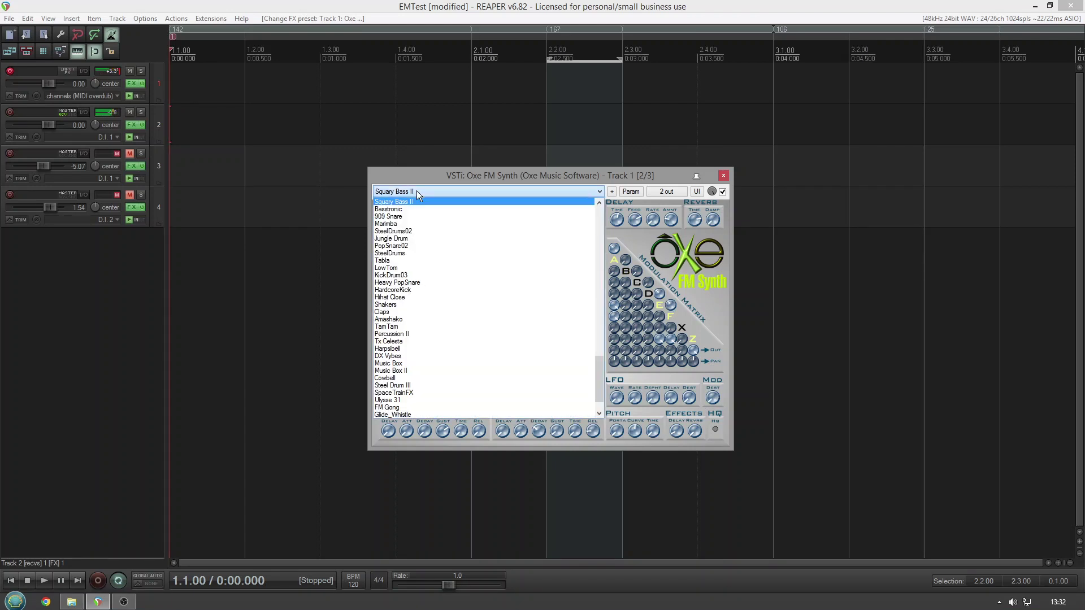
left_click(427, 221)
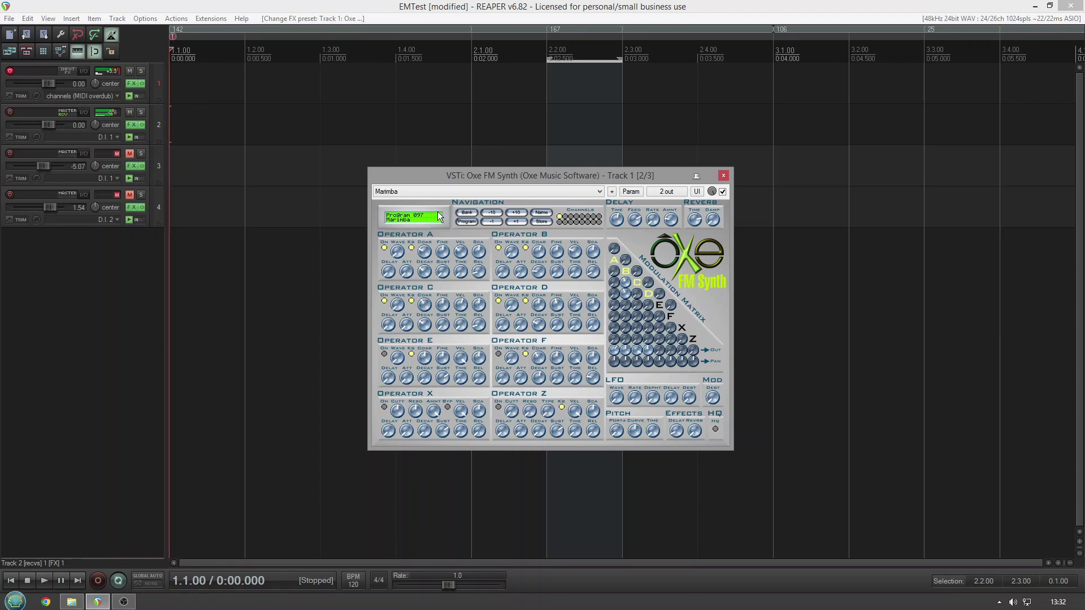
left_click(429, 191)
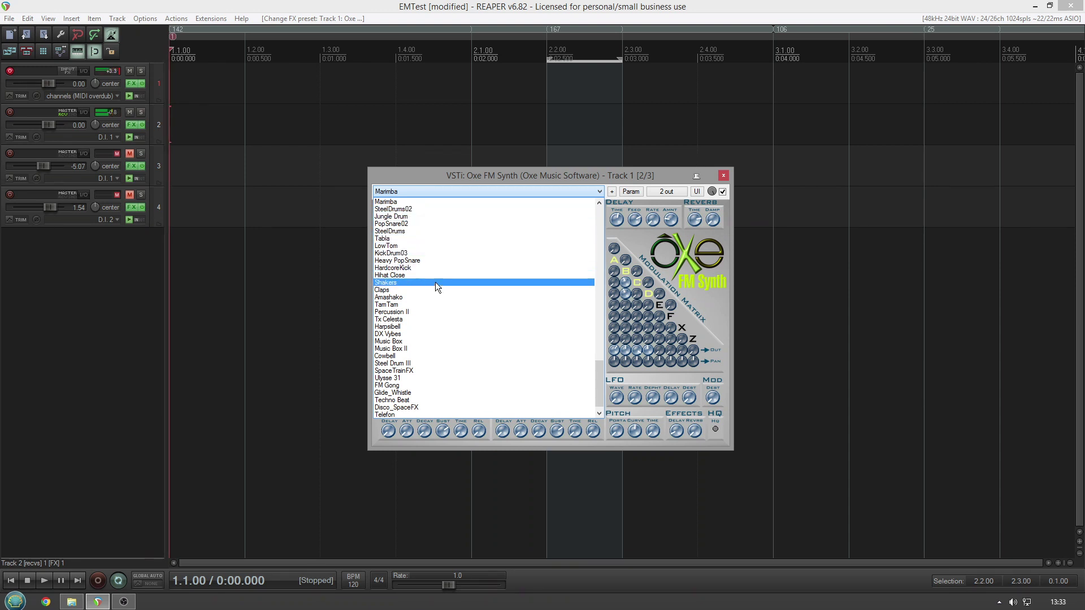
left_click(431, 326)
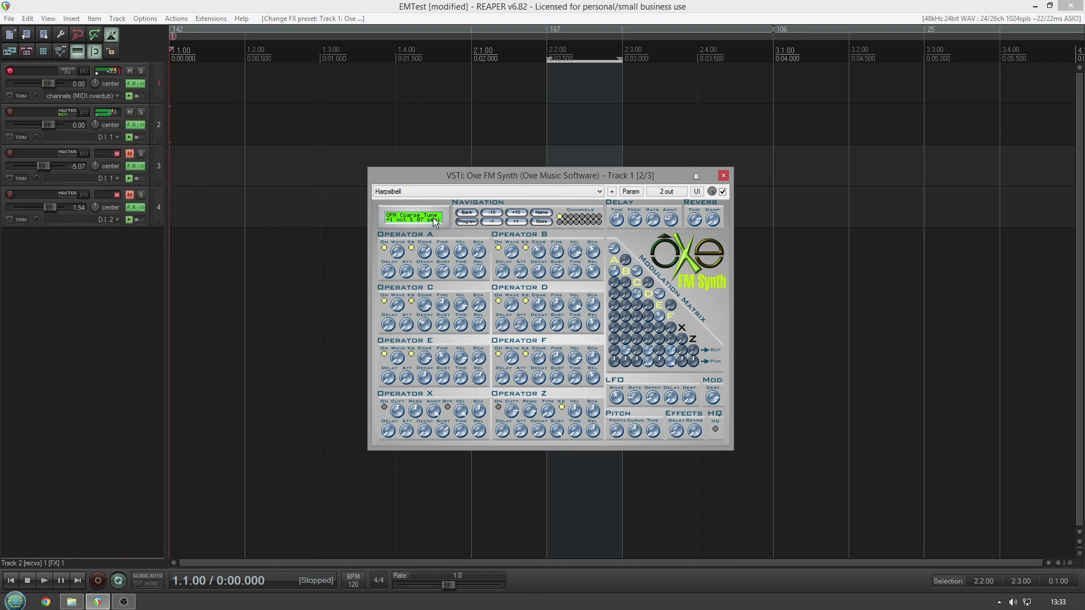
left_click(440, 191)
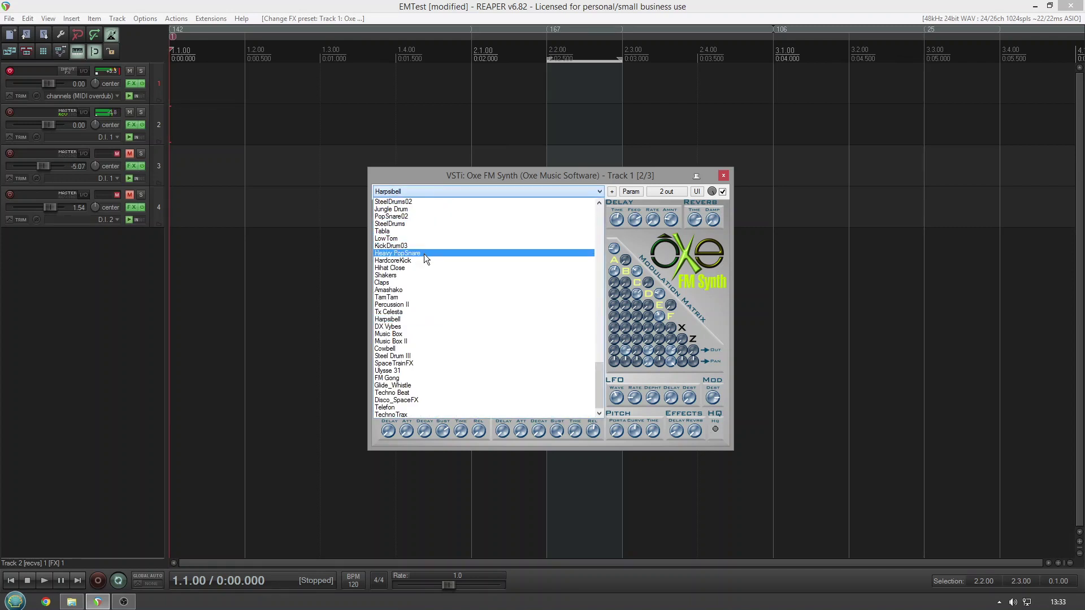
left_click(409, 338)
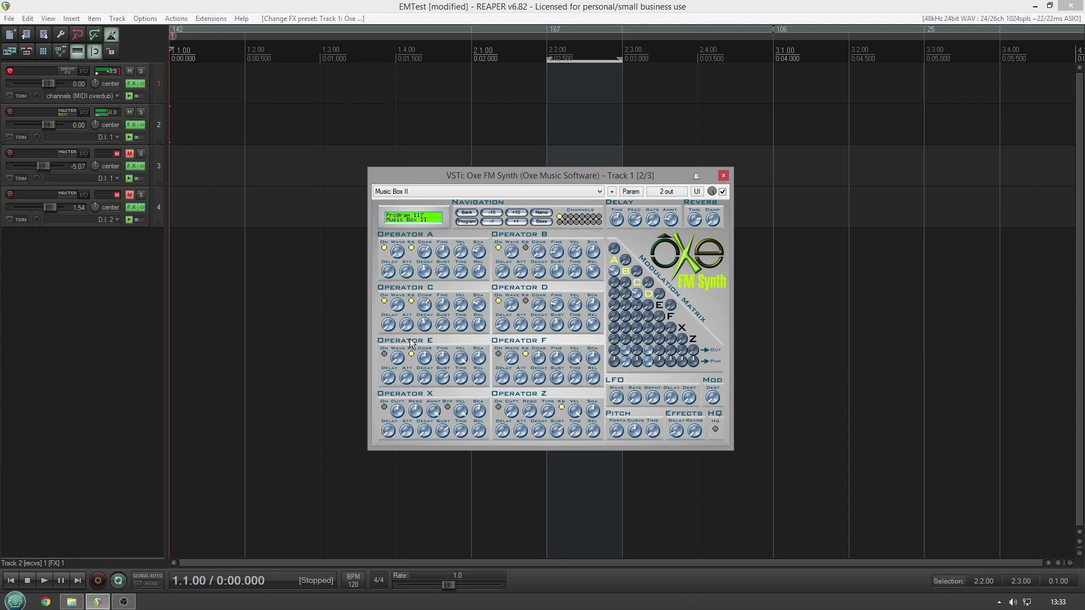
left_click(447, 191)
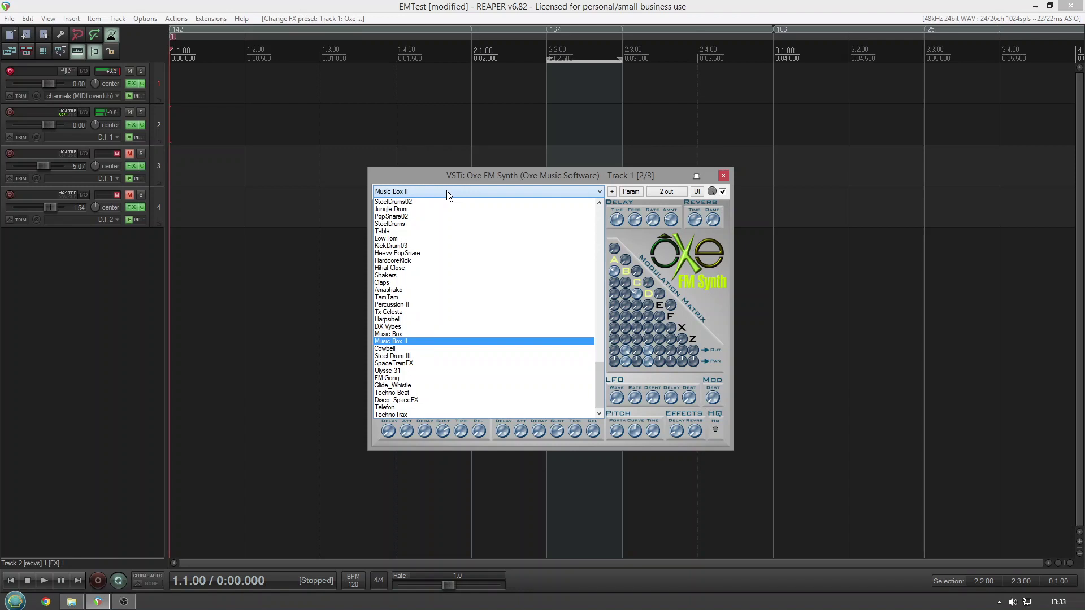
left_click(415, 356)
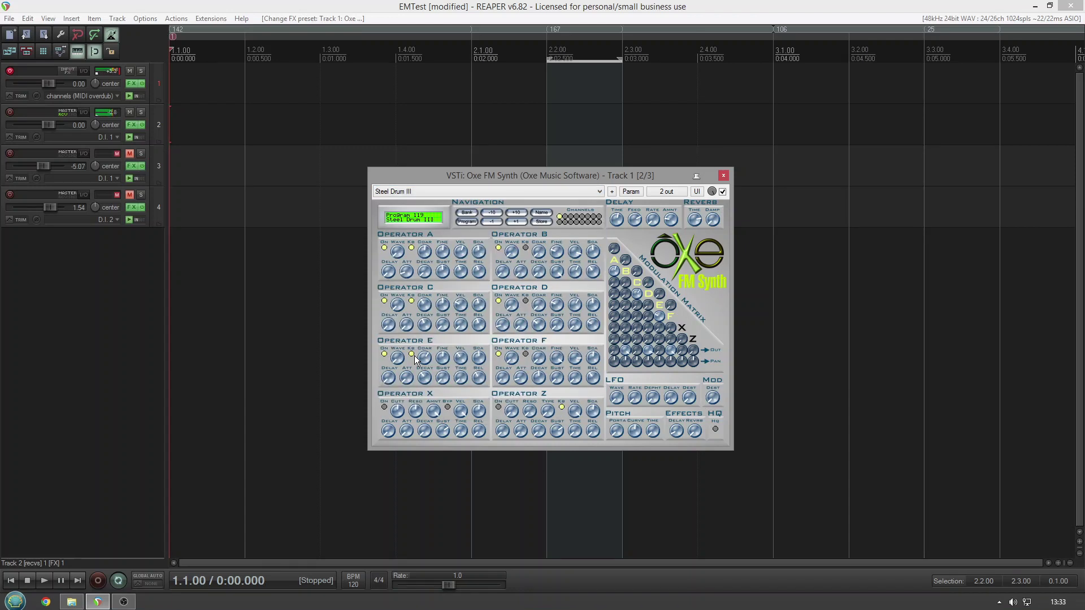
Audition the effect presets Disco_SpaceFX, Telefon and TechnoTrax one after another
left_click(498, 191)
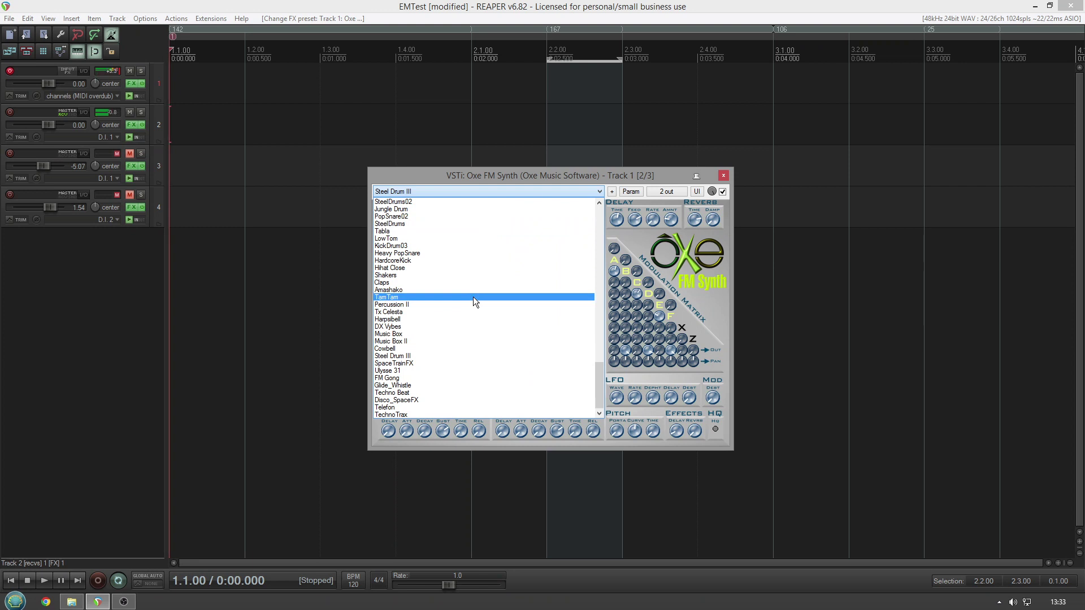
left_click(448, 400)
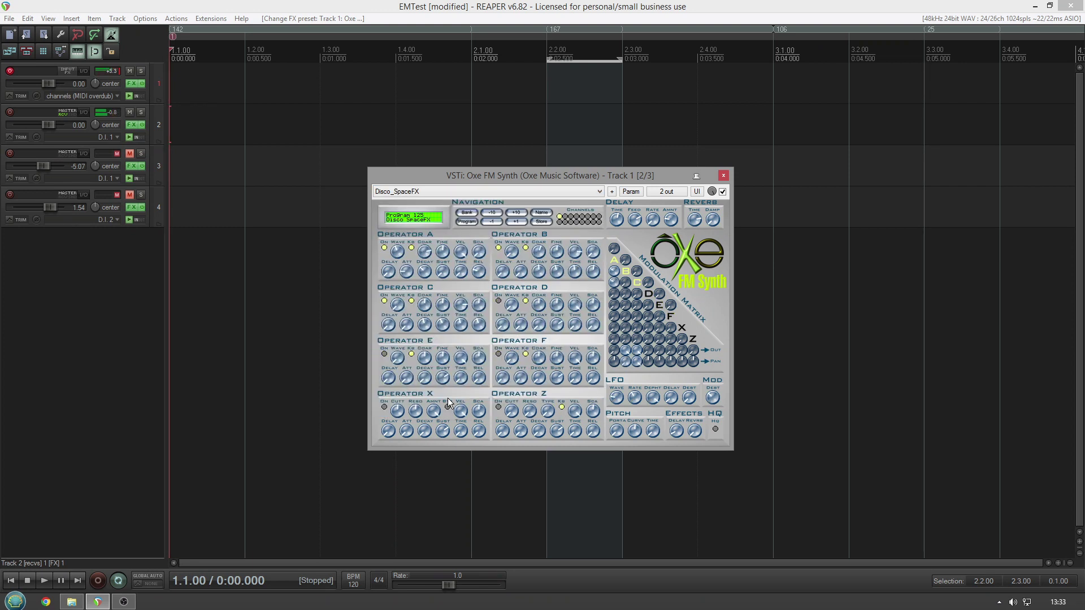
left_click(447, 191)
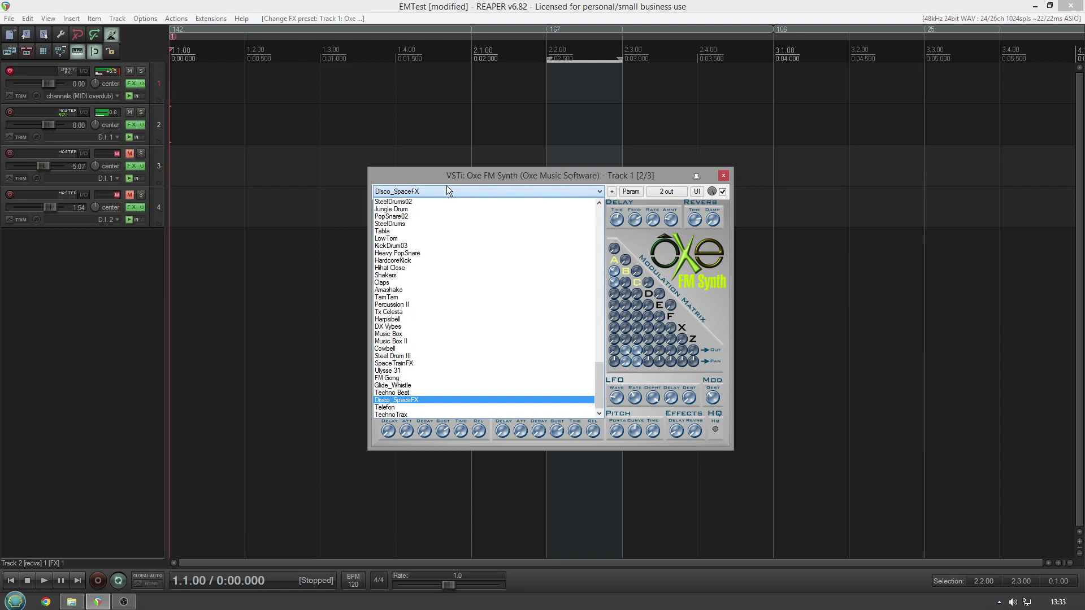
left_click(420, 407)
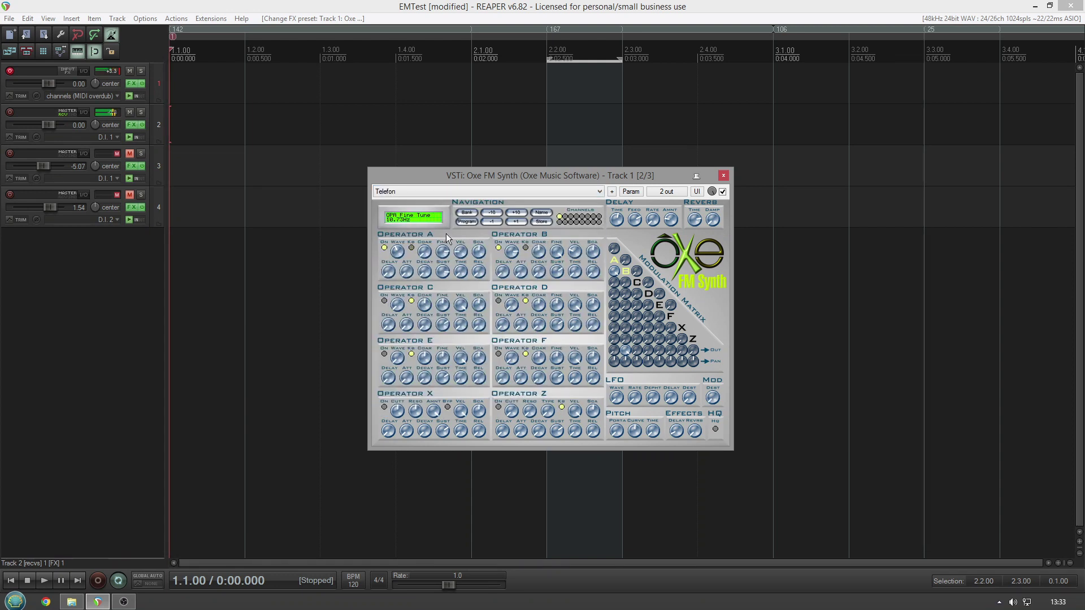
left_click(470, 188)
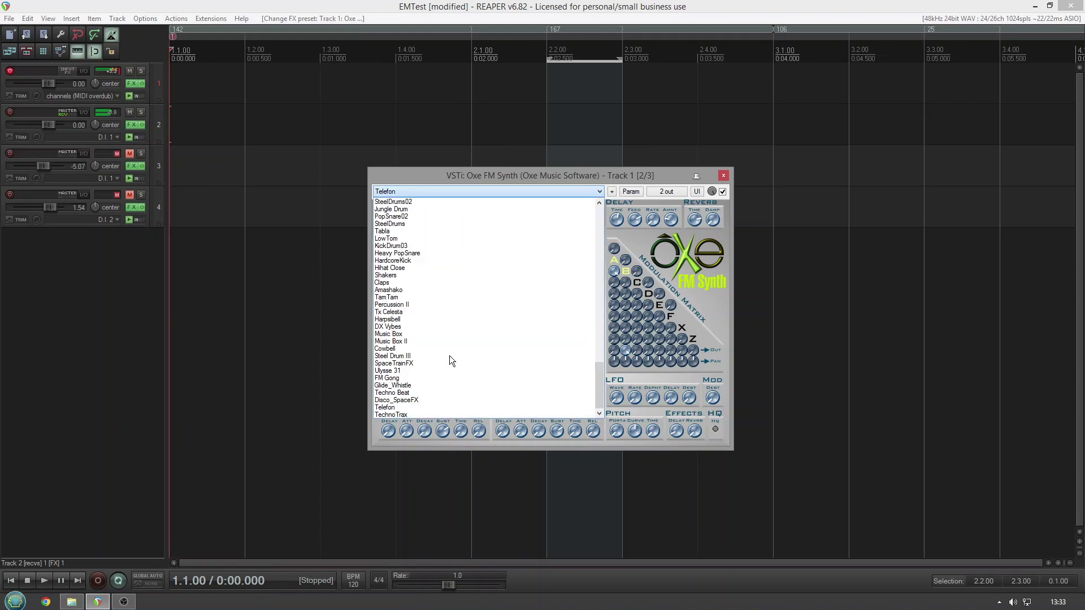
left_click(448, 416)
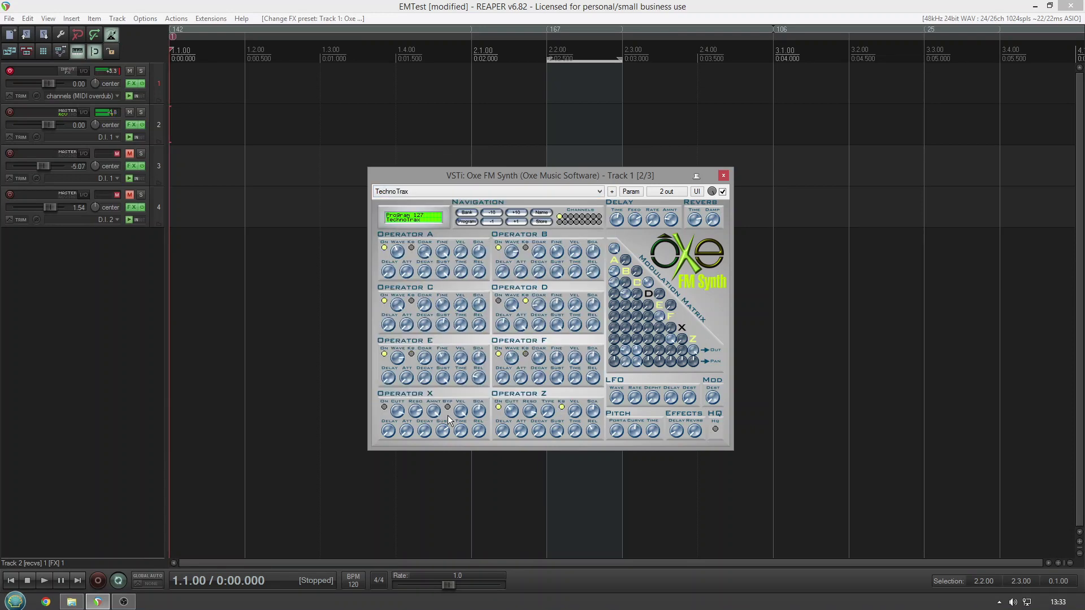